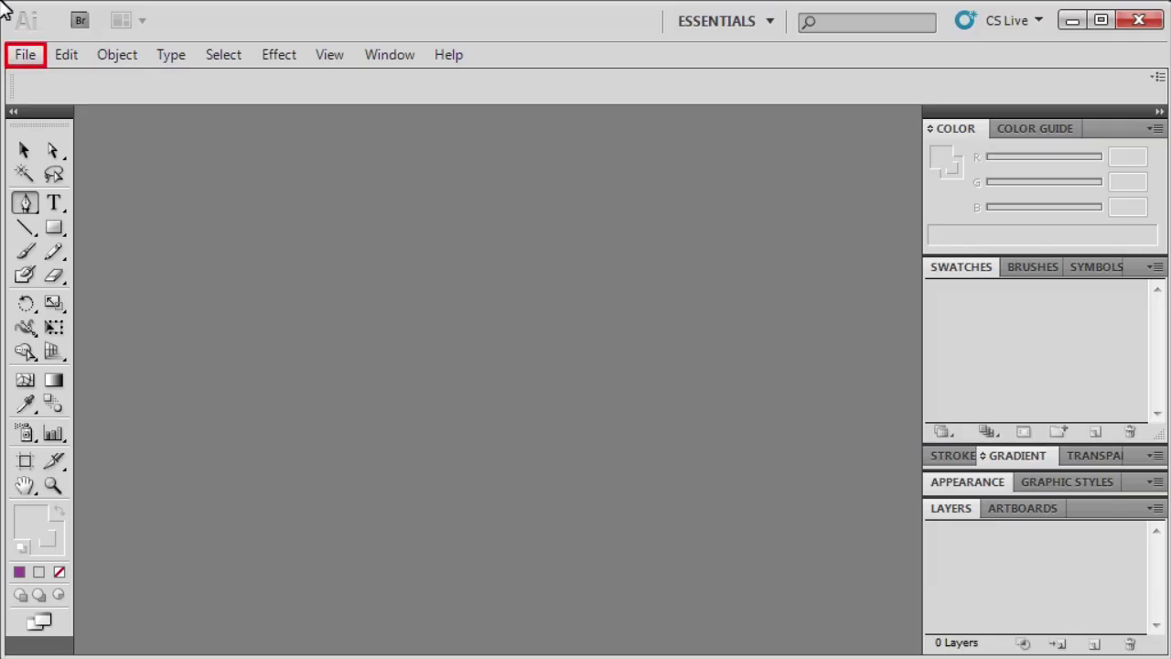
Step: Create a new 4 × 6 inch document named Swirl
left_click(23, 56)
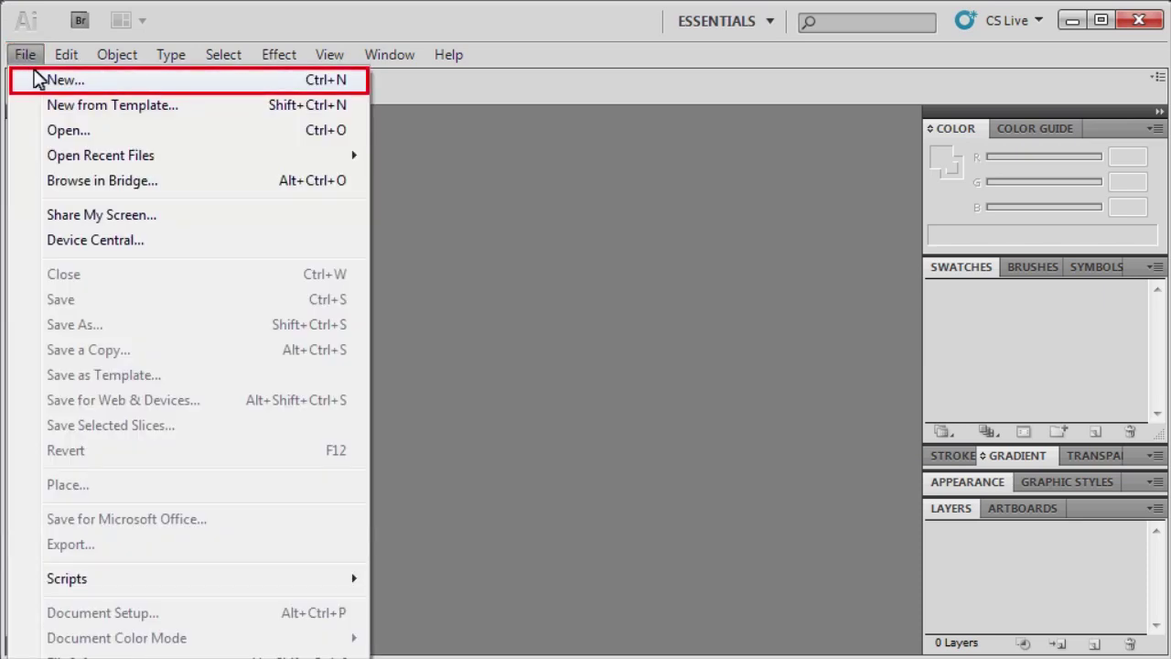
left_click(36, 82)
type("Swirl")
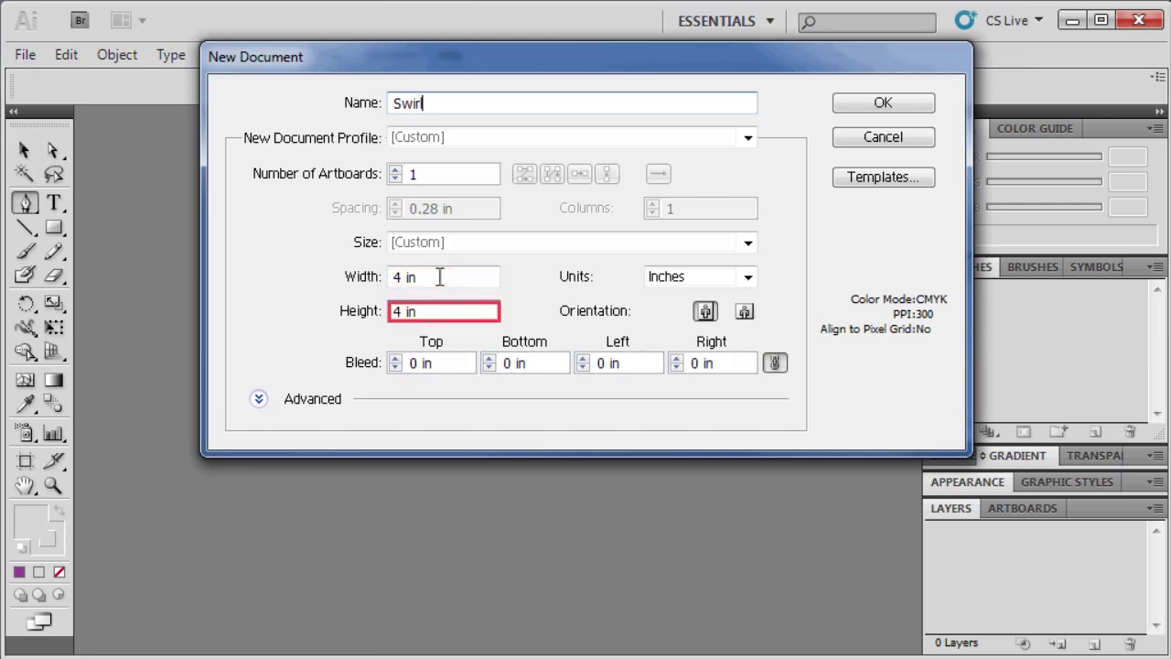
left_click(398, 312)
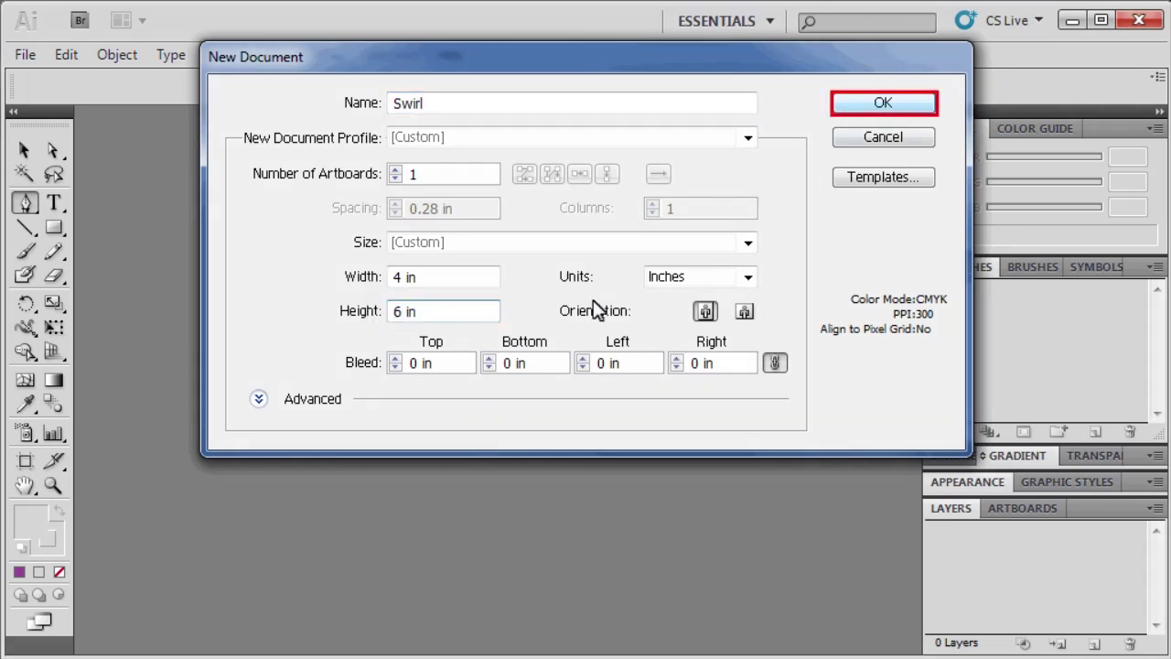
left_click(886, 108)
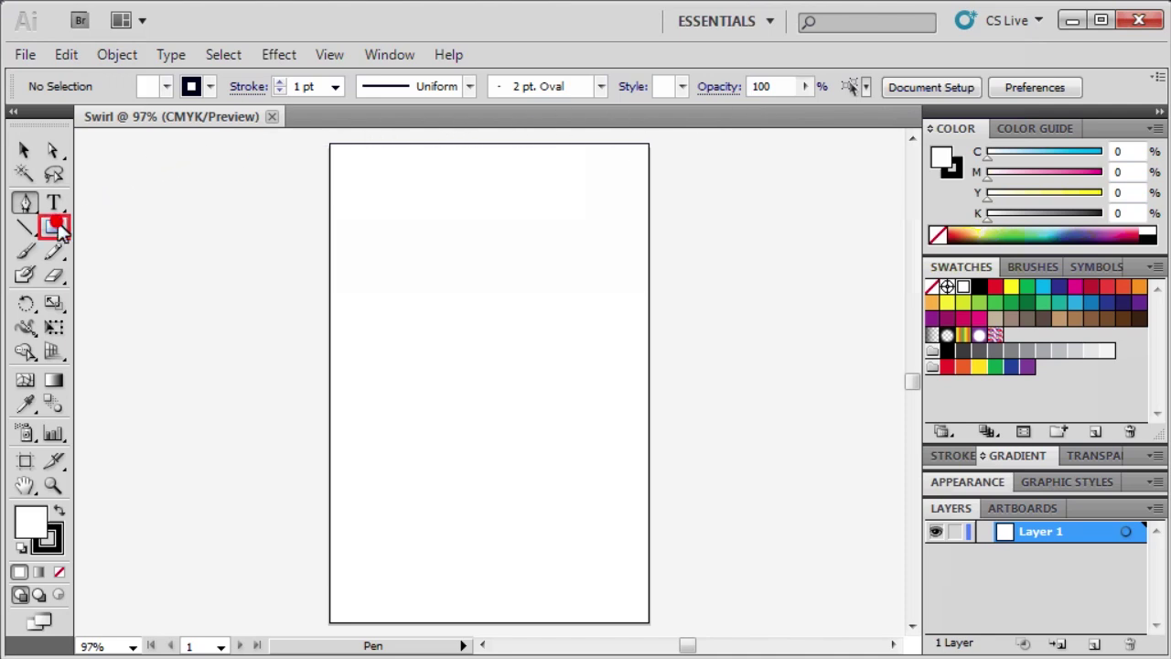
Step: Draw a circle near the top and a narrow closed pen triangle hanging down from its centre
left_click_drag(53, 227, 114, 287)
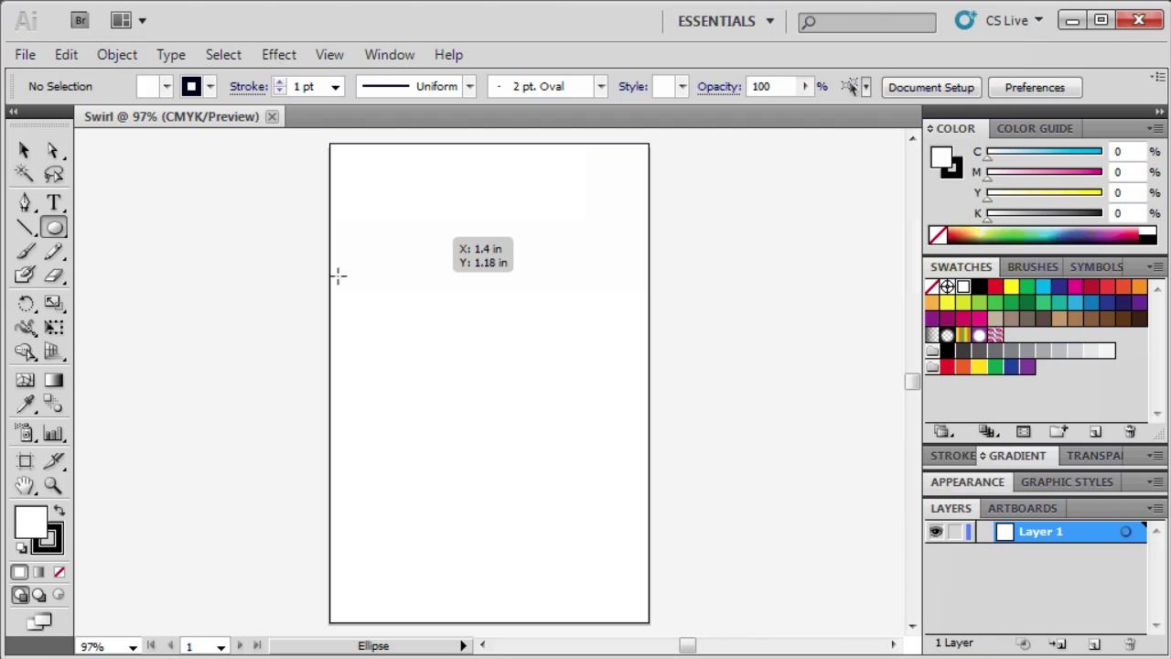
left_click_drag(441, 237, 578, 371)
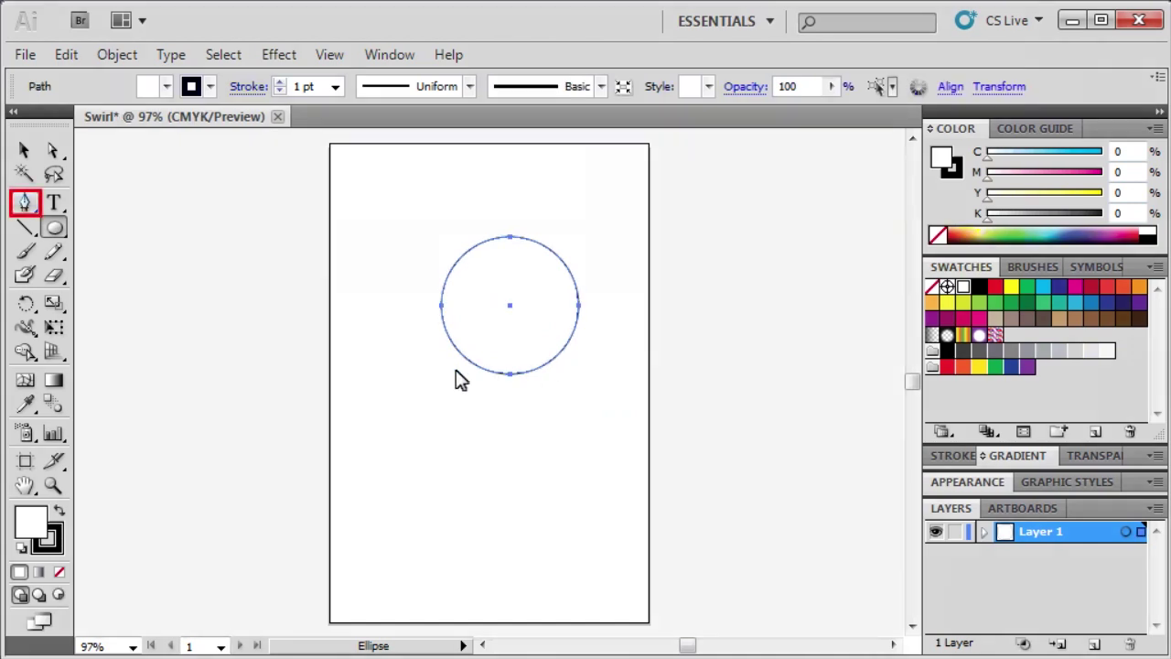
left_click(25, 204)
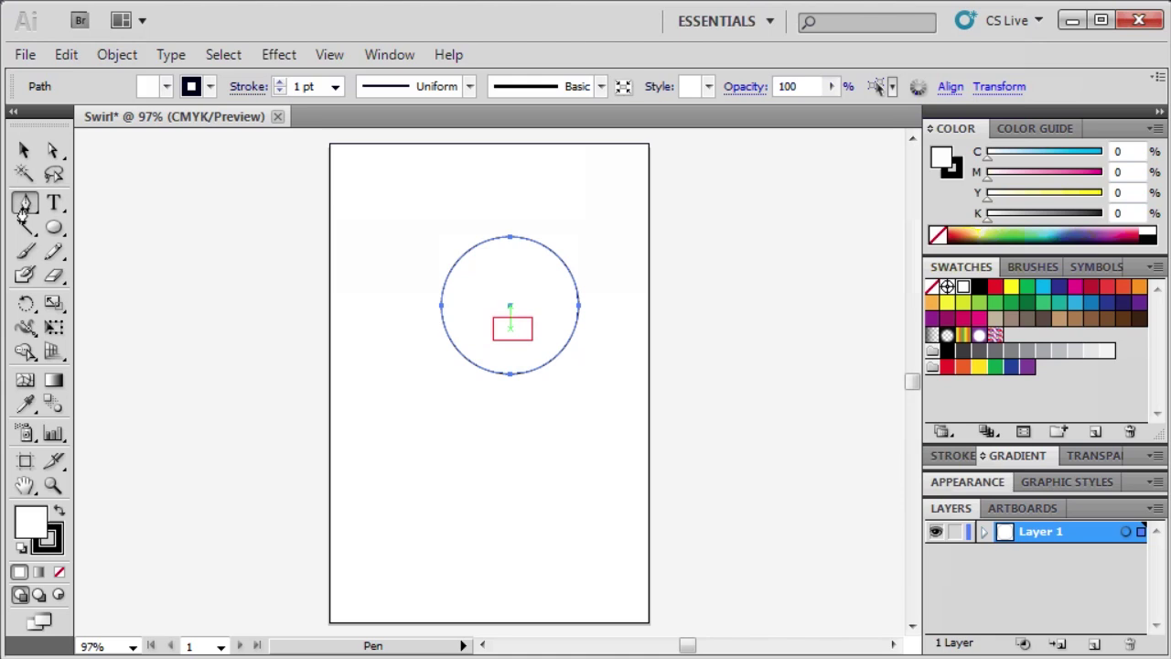
left_click(510, 329)
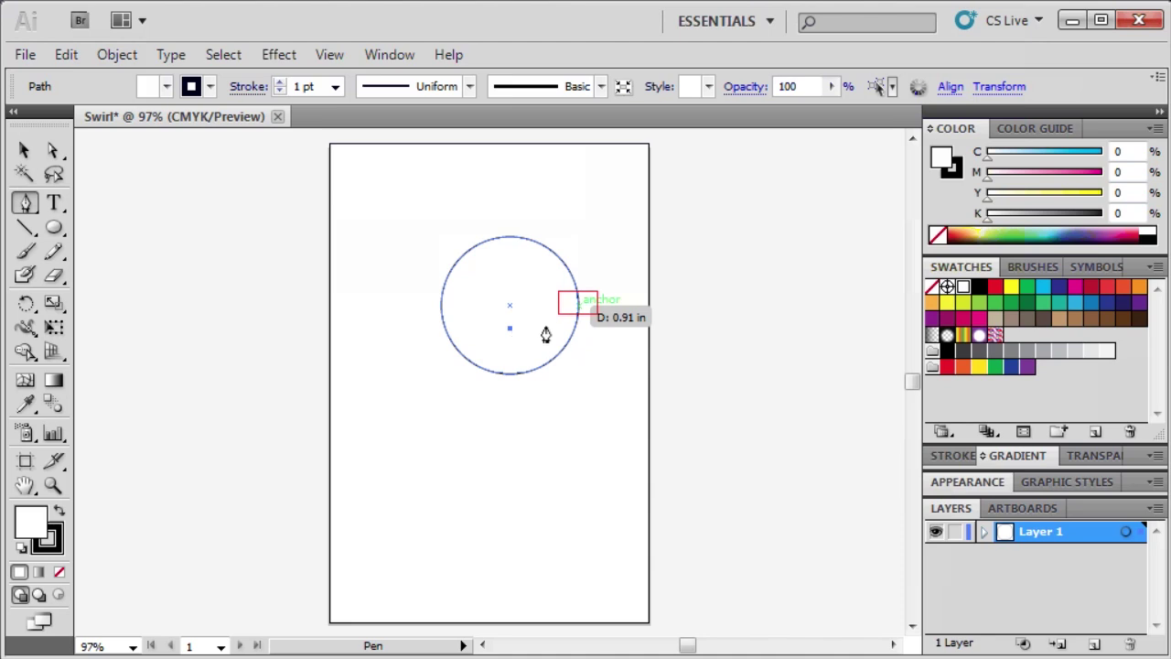
left_click(578, 308)
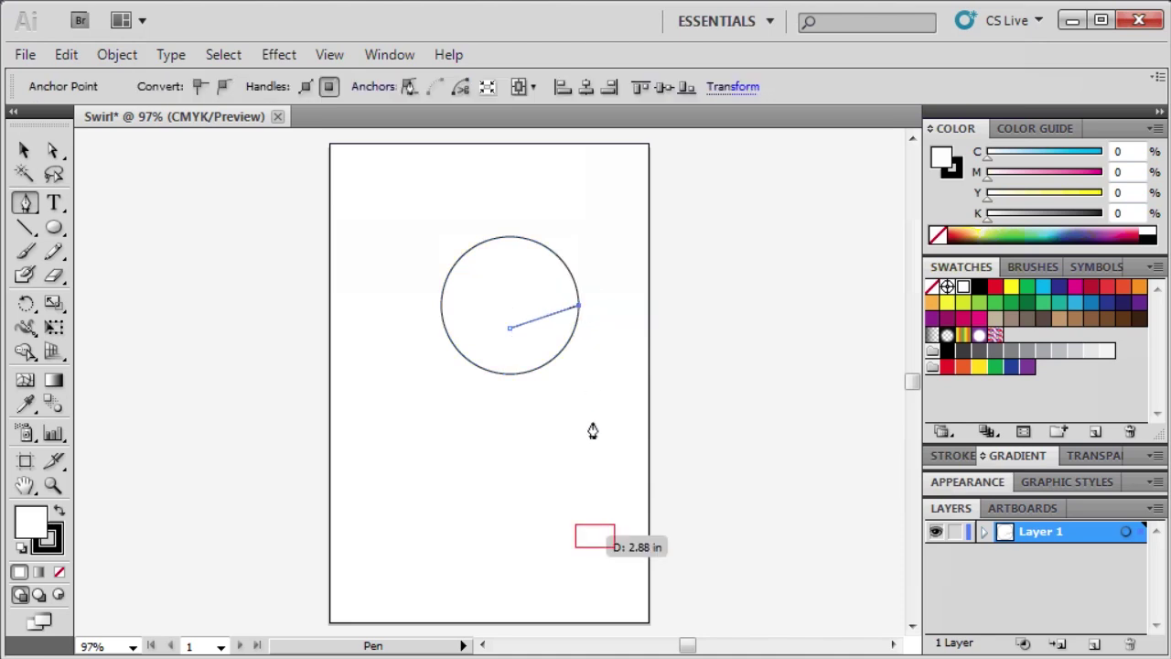
left_click(593, 540)
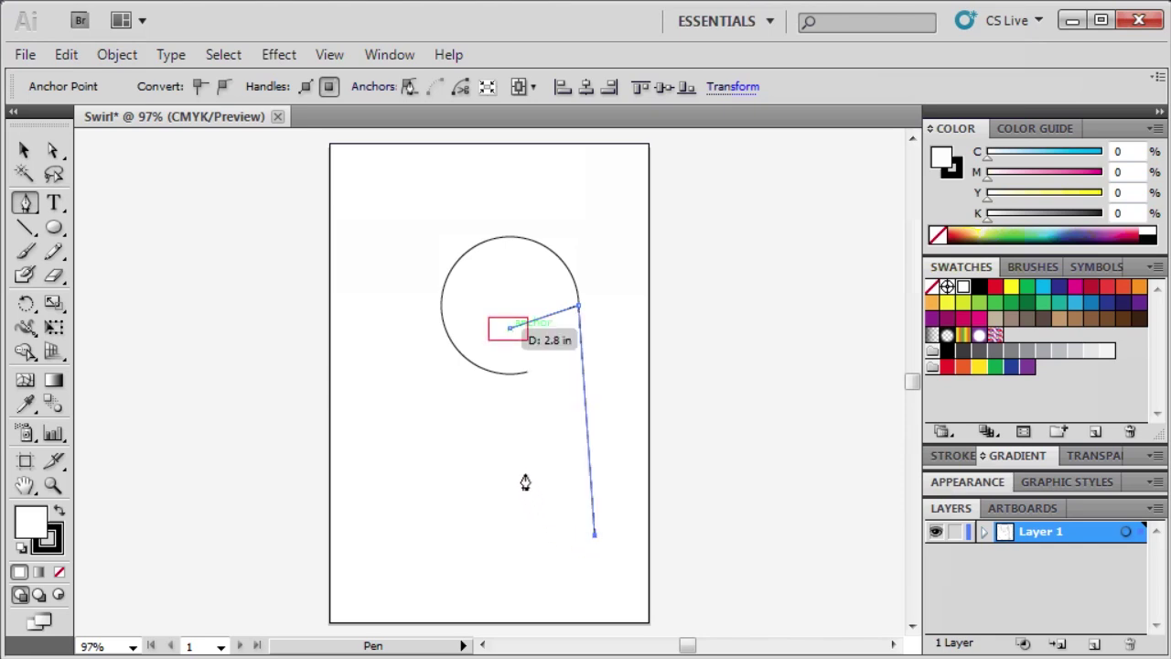
left_click(509, 327)
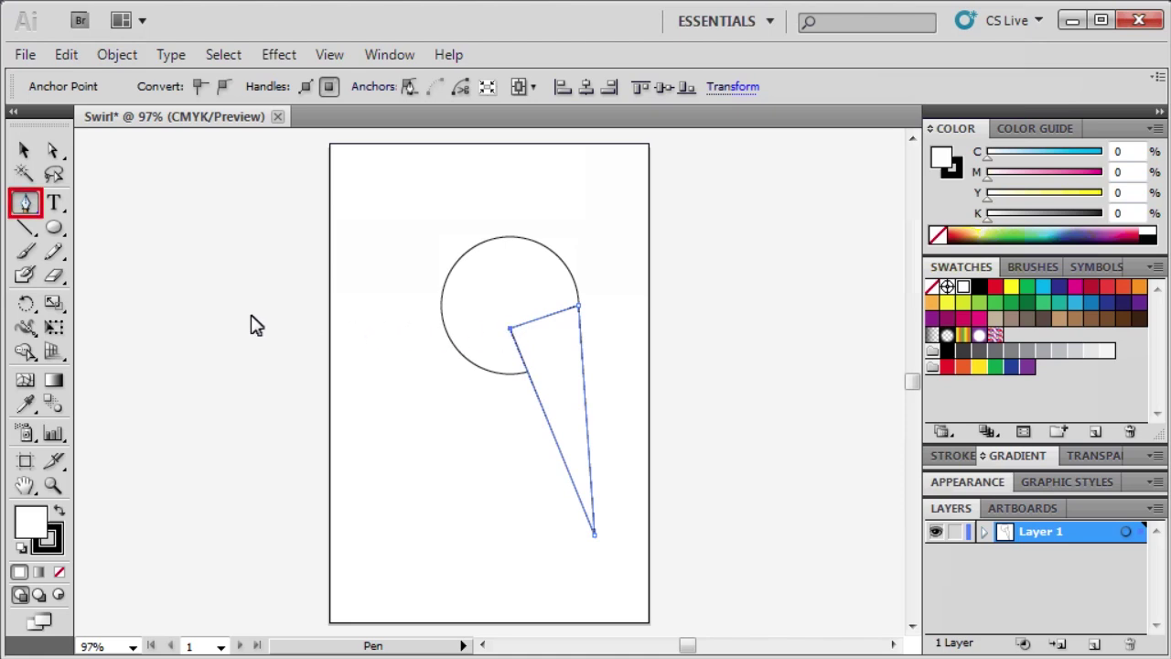
Step: Curve the triangle's bottom tip, inner point and circle-edge point into a sweeping hooked tail
left_click_drag(24, 202, 106, 276)
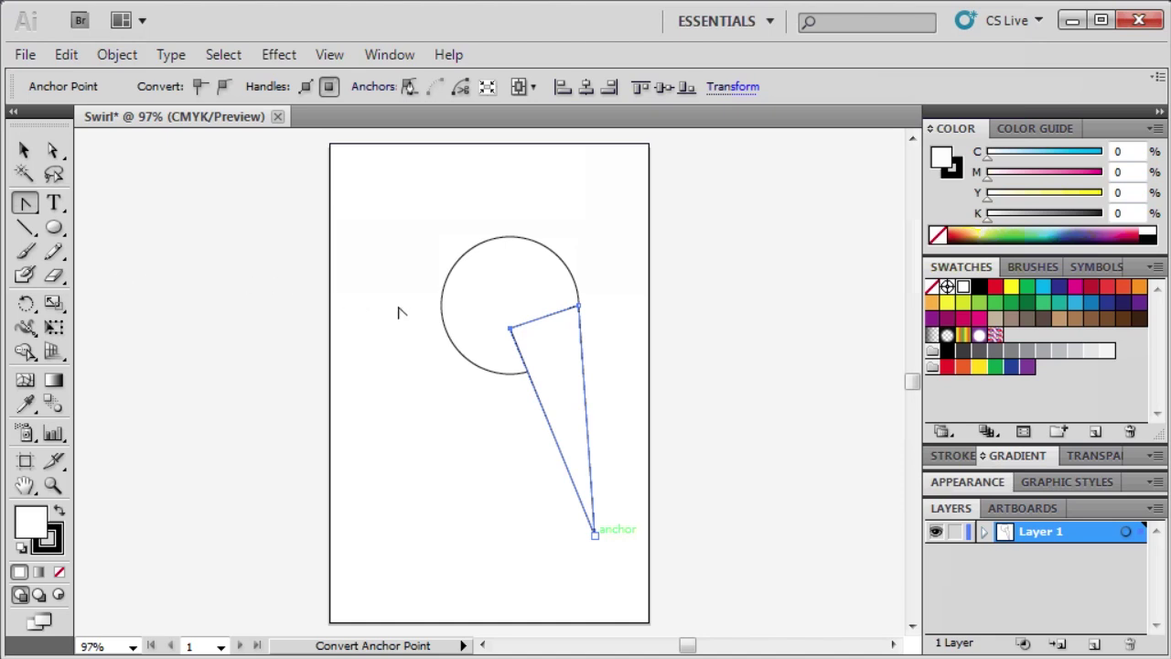
left_click_drag(595, 535, 603, 605)
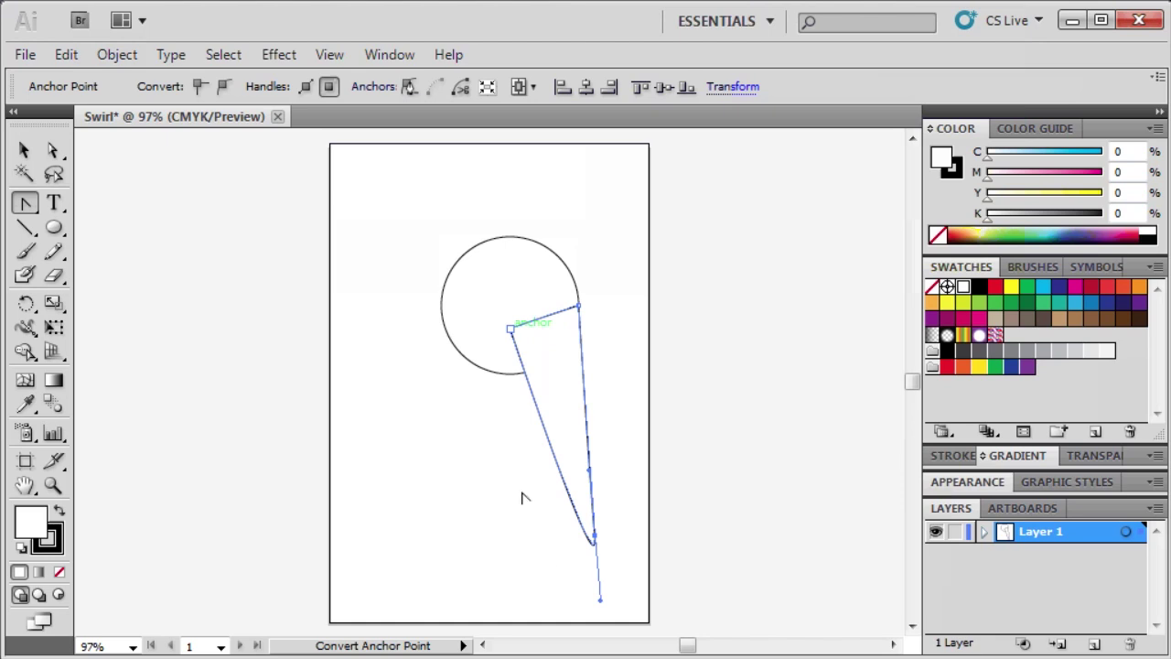
left_click_drag(510, 330, 462, 330)
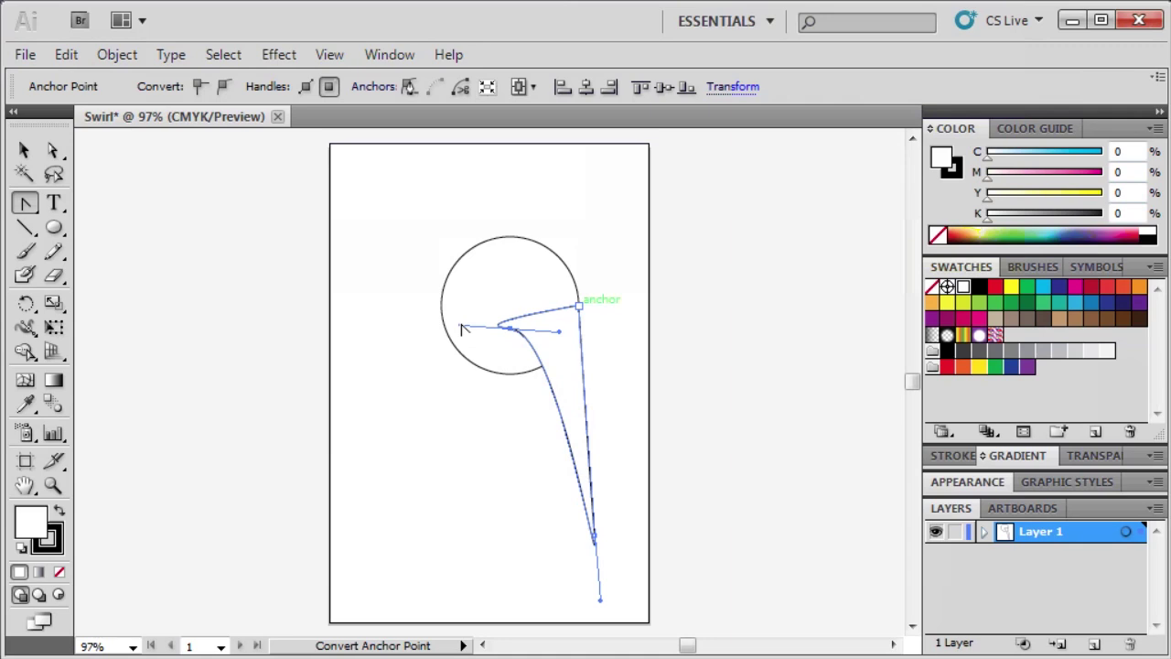
left_click(578, 305)
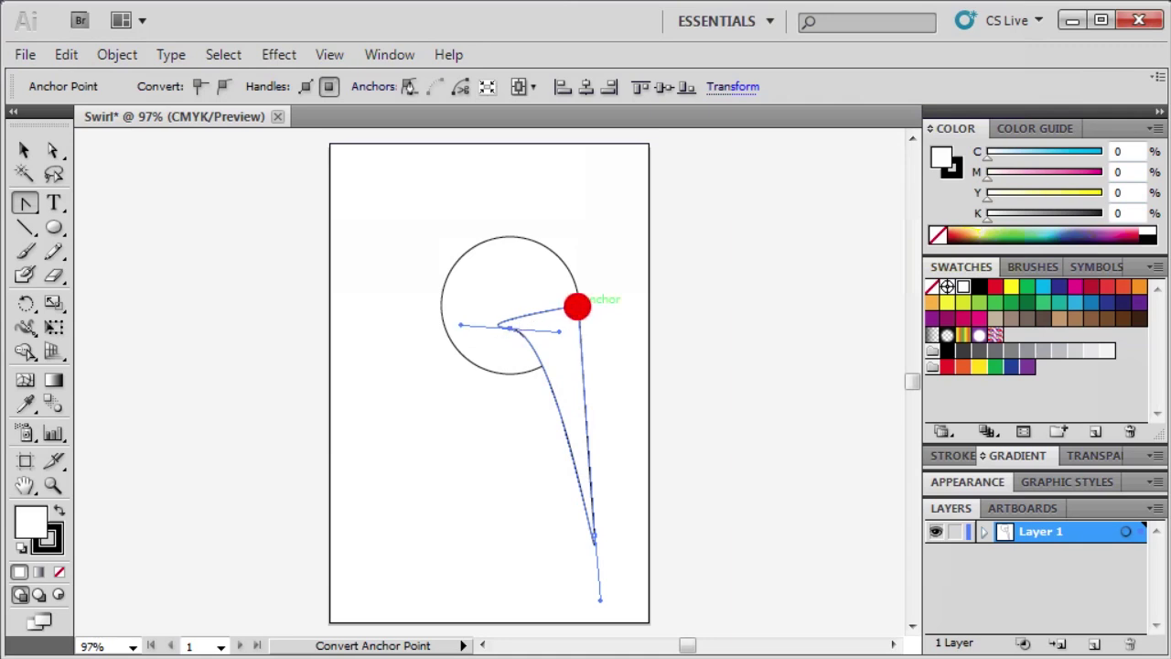
left_click_drag(586, 318, 591, 324)
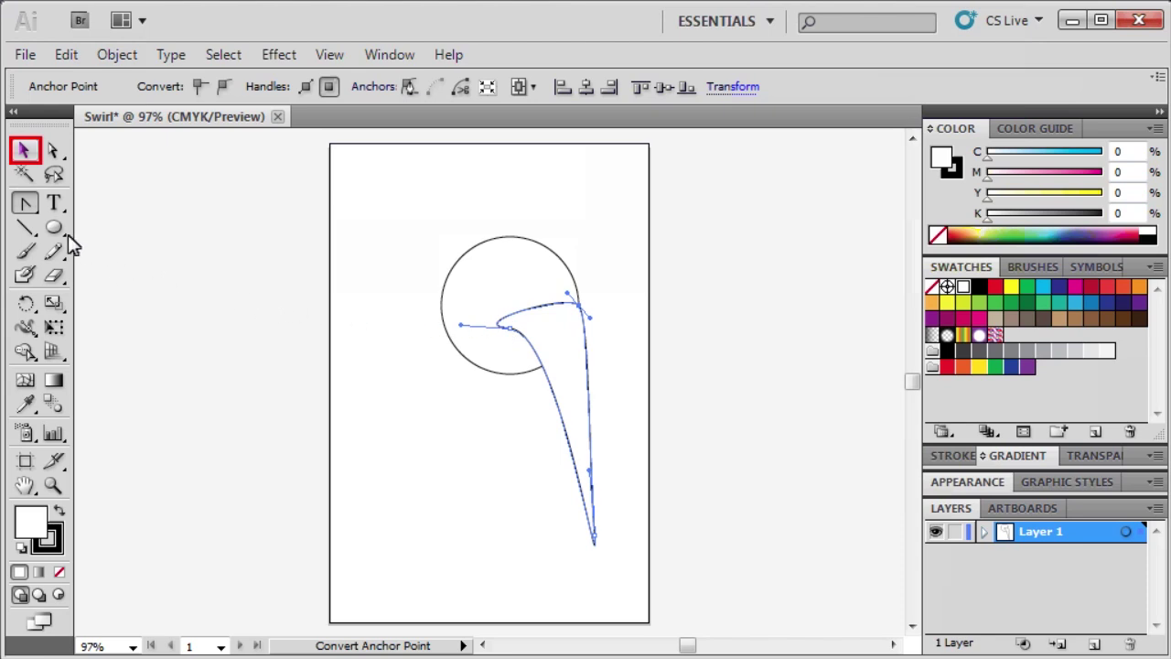
Step: Select the tail and circle together and Unite them with Pathfinder
left_click(23, 156)
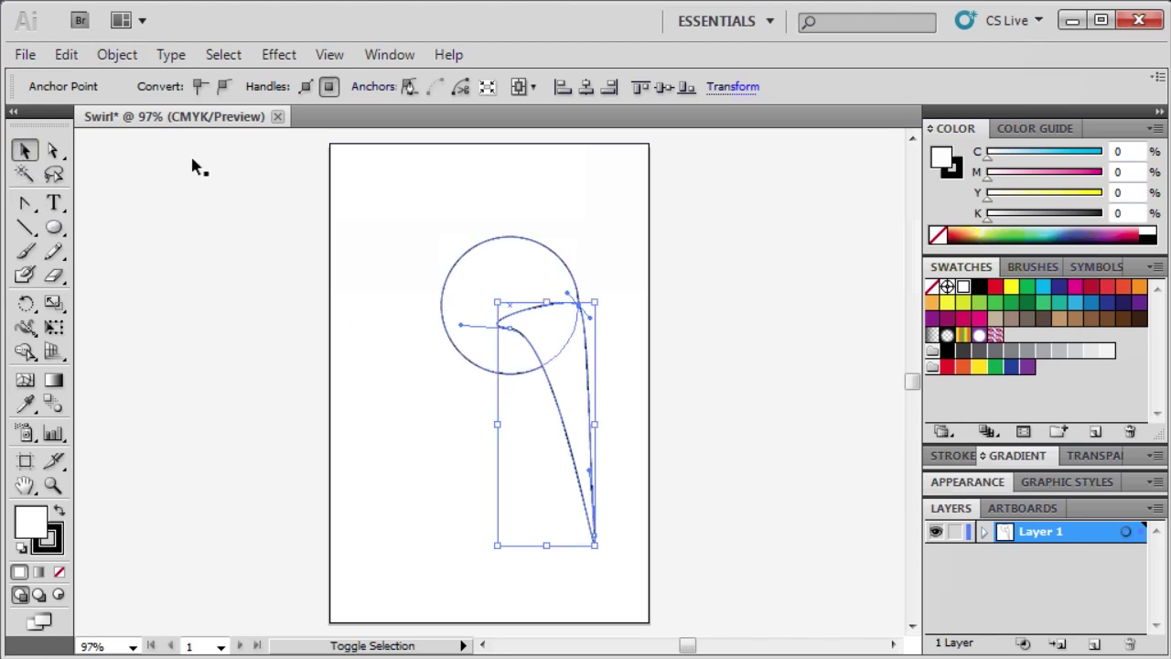
left_click(555, 271, "shift")
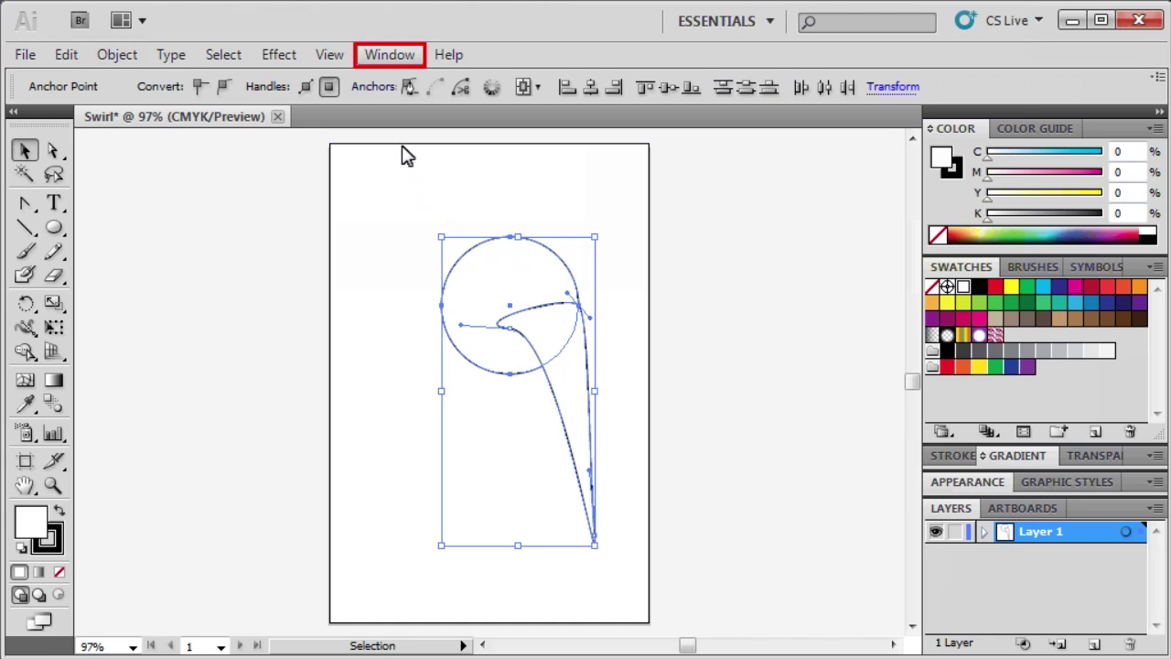
left_click(390, 54)
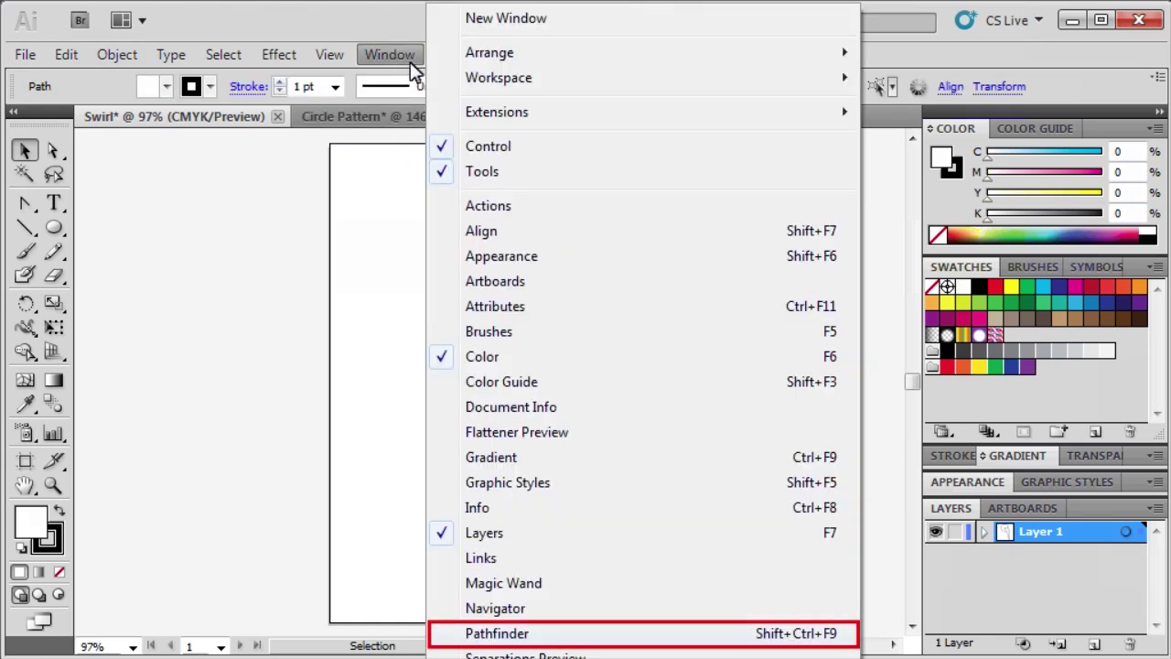
left_click(475, 633)
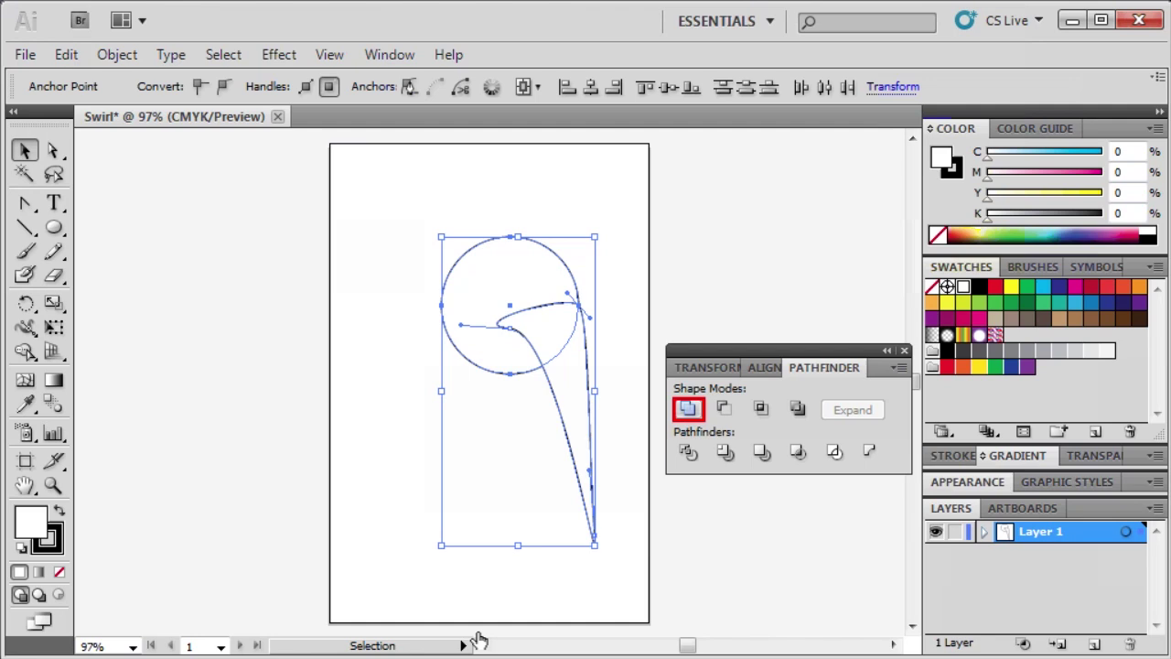
left_click(692, 412)
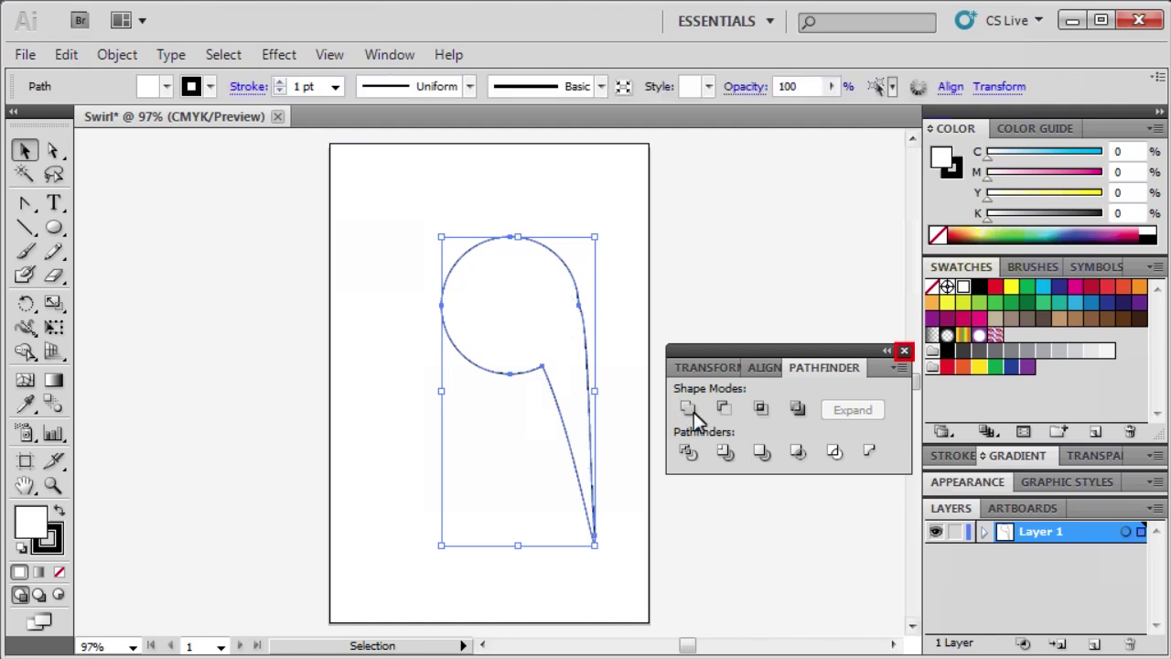
left_click(904, 351)
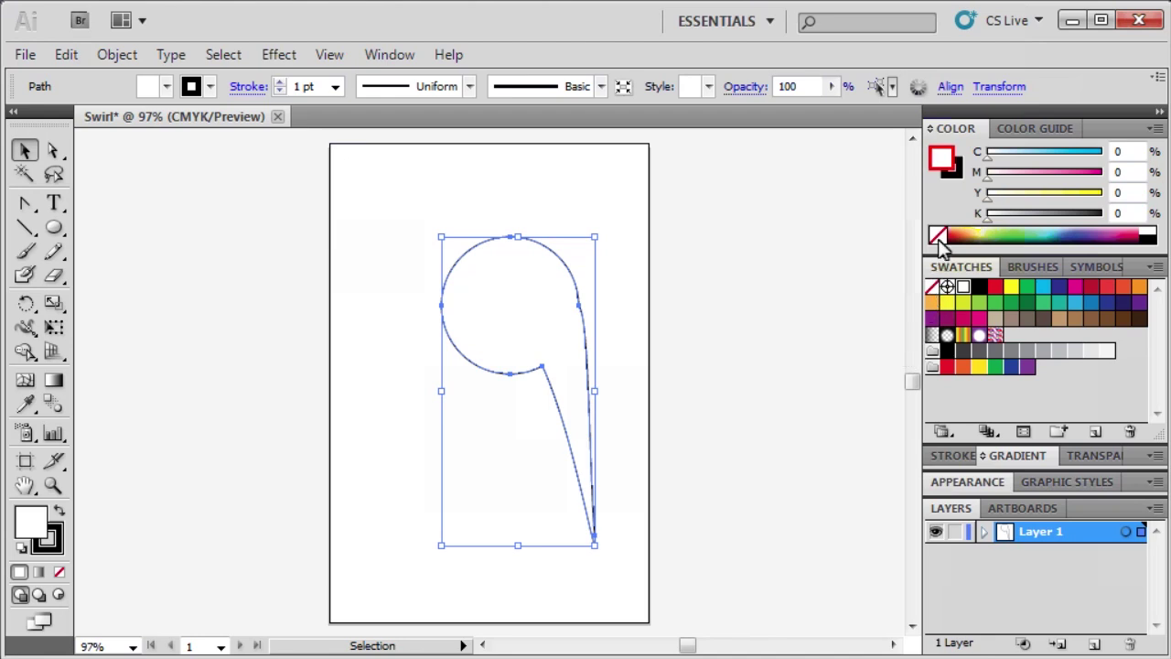
Step: Fill the swirl with light pink #E2A6E8 (H 295, S 29, B 91)
double_click(943, 162)
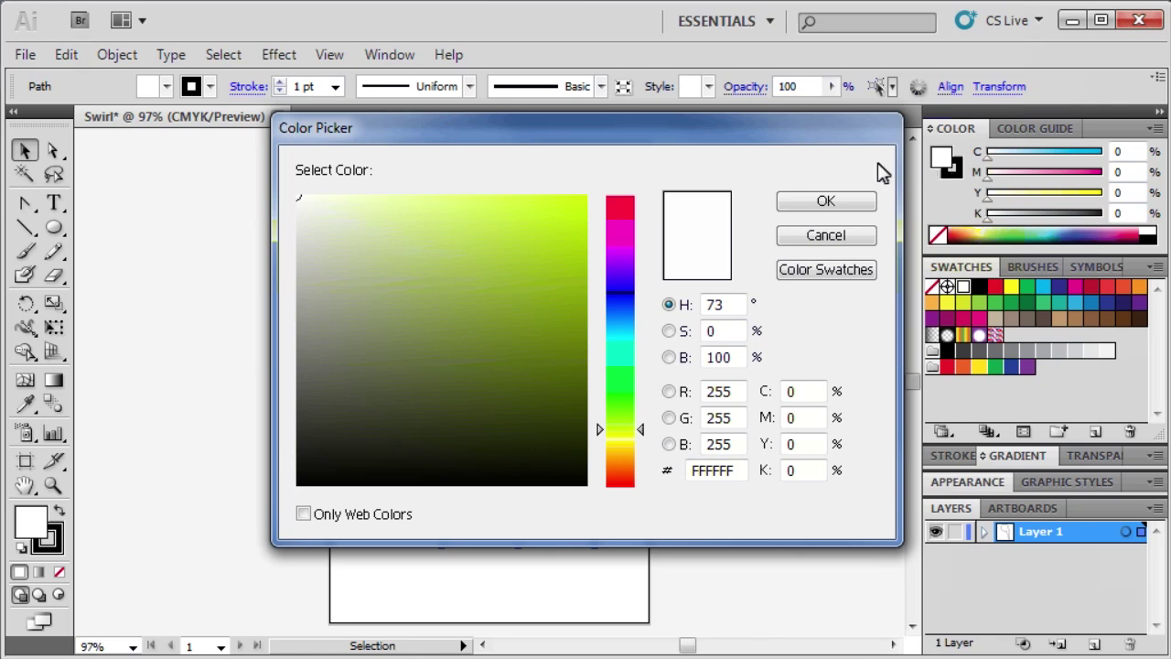
left_click_drag(601, 437, 598, 243)
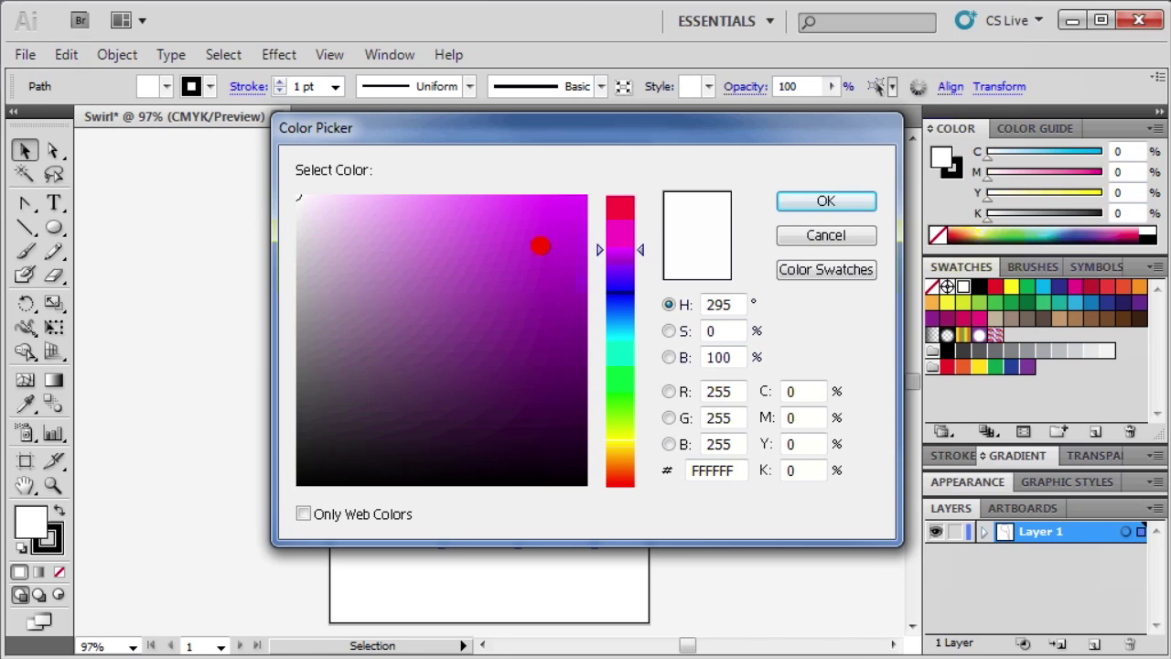
left_click(561, 276)
left_click_drag(561, 276, 383, 219)
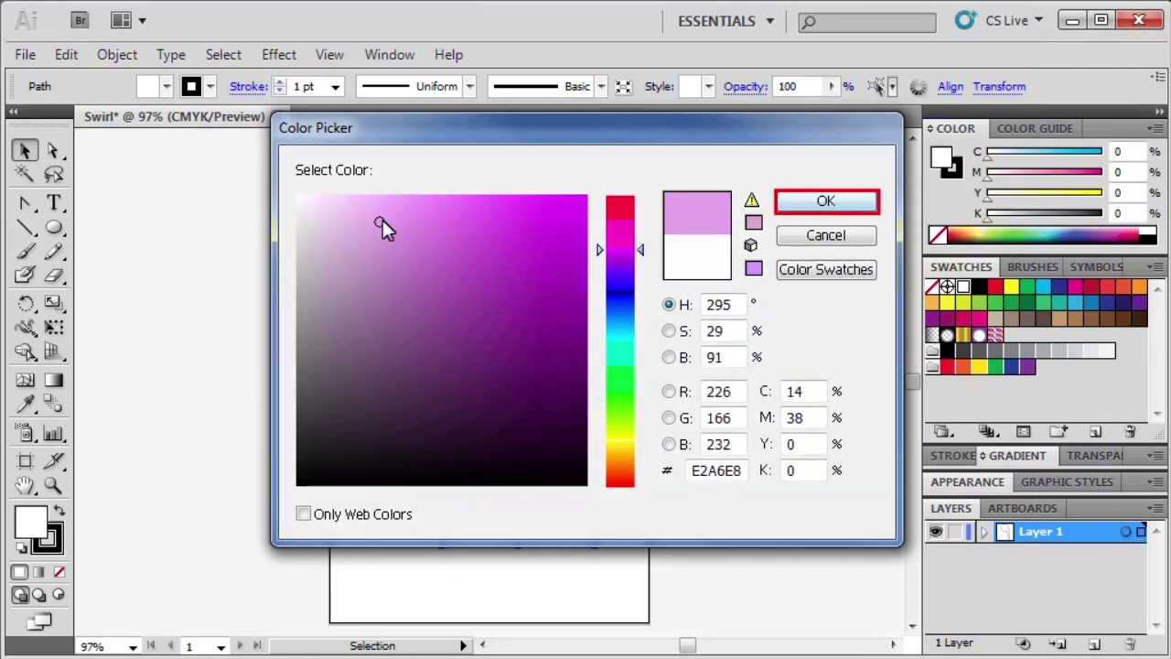
left_click(817, 200)
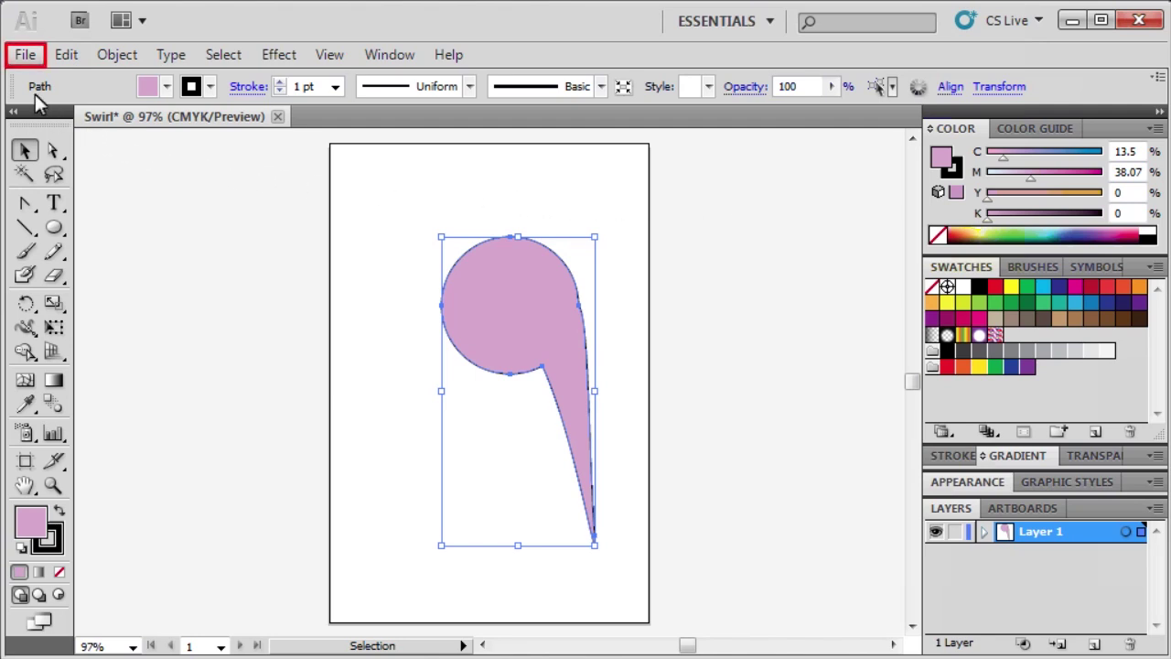
Step: Create a new 4 × 4 inch document named Circle Pattern
left_click(23, 56)
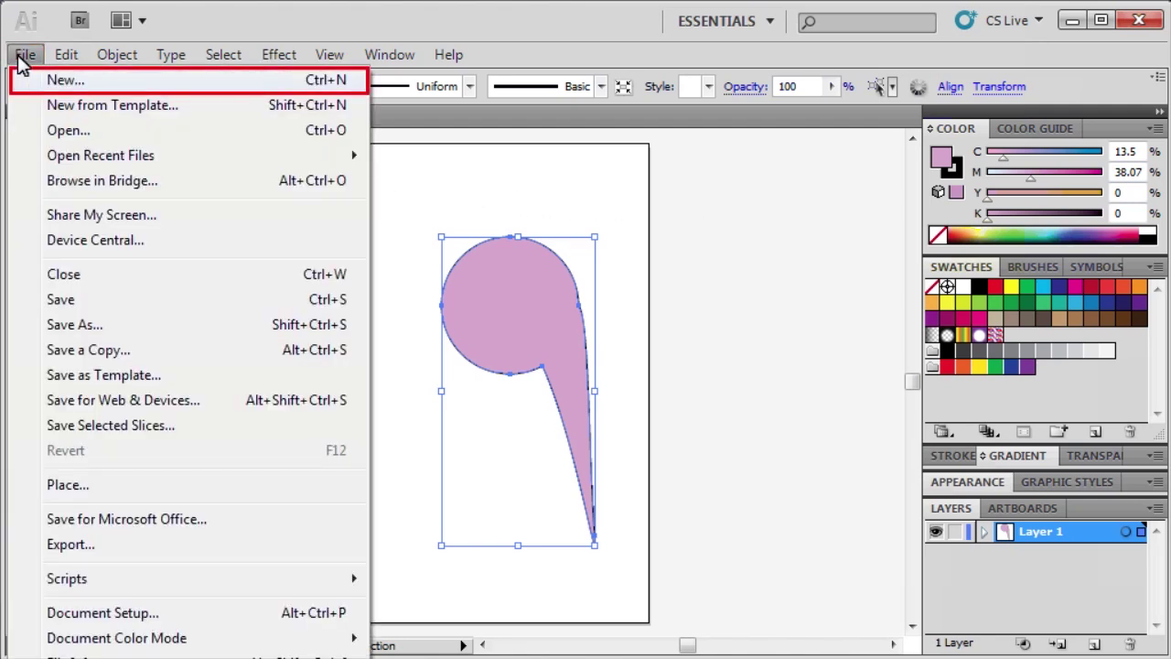
left_click(87, 80)
type("C")
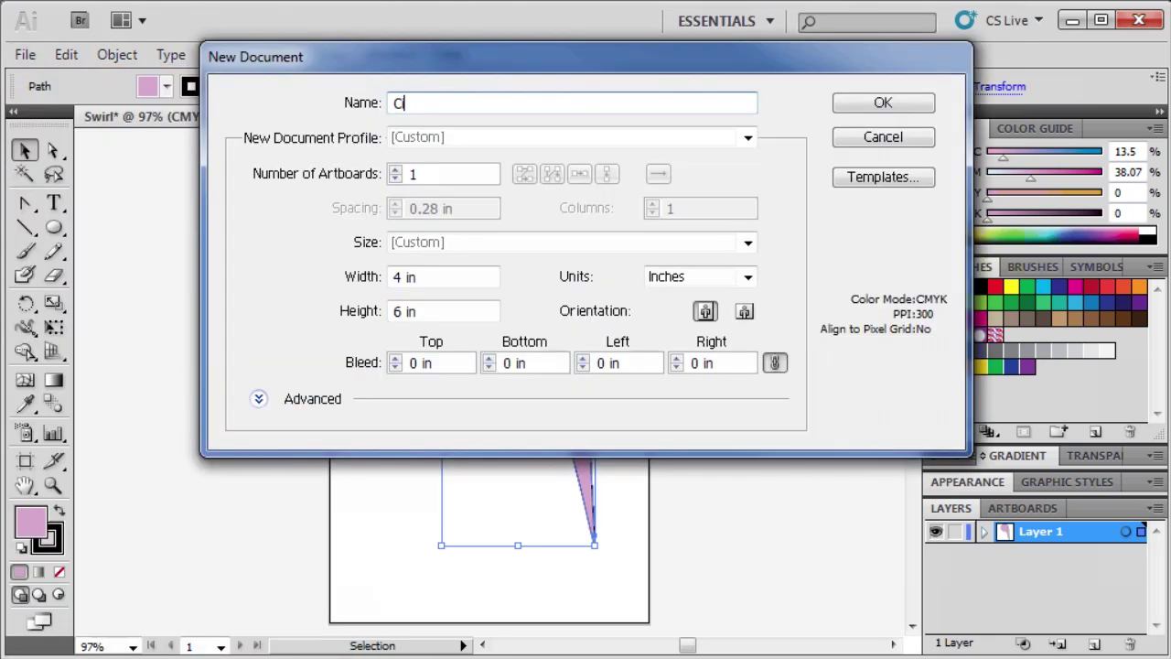
type("ircle Pattern")
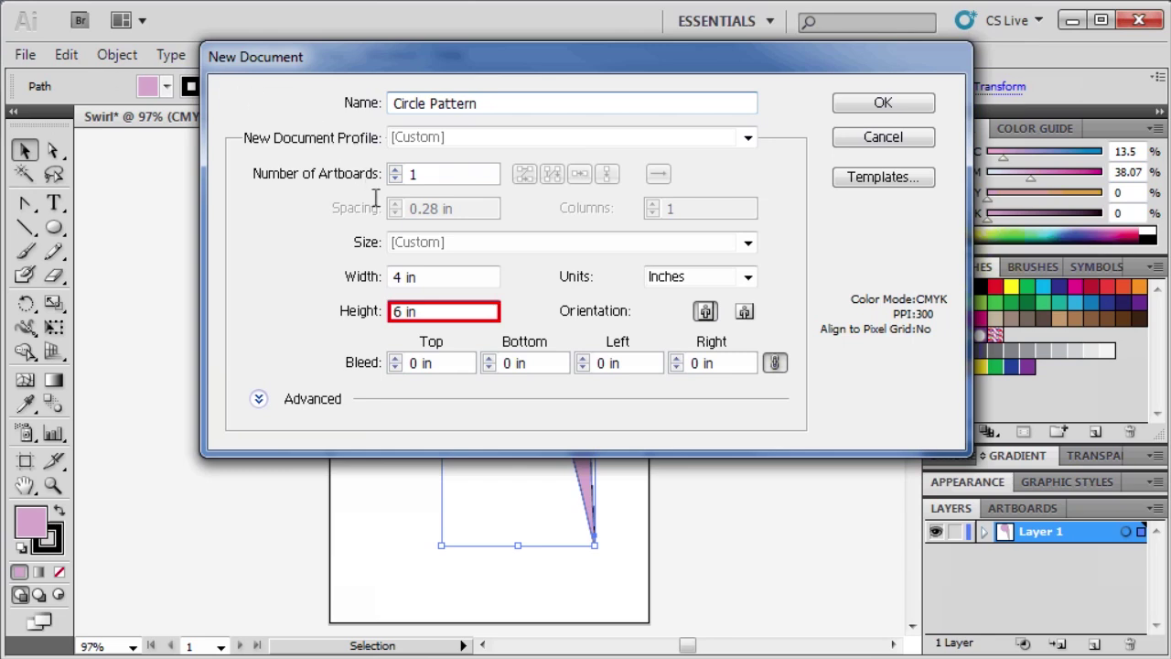
double_click(399, 311)
type("4")
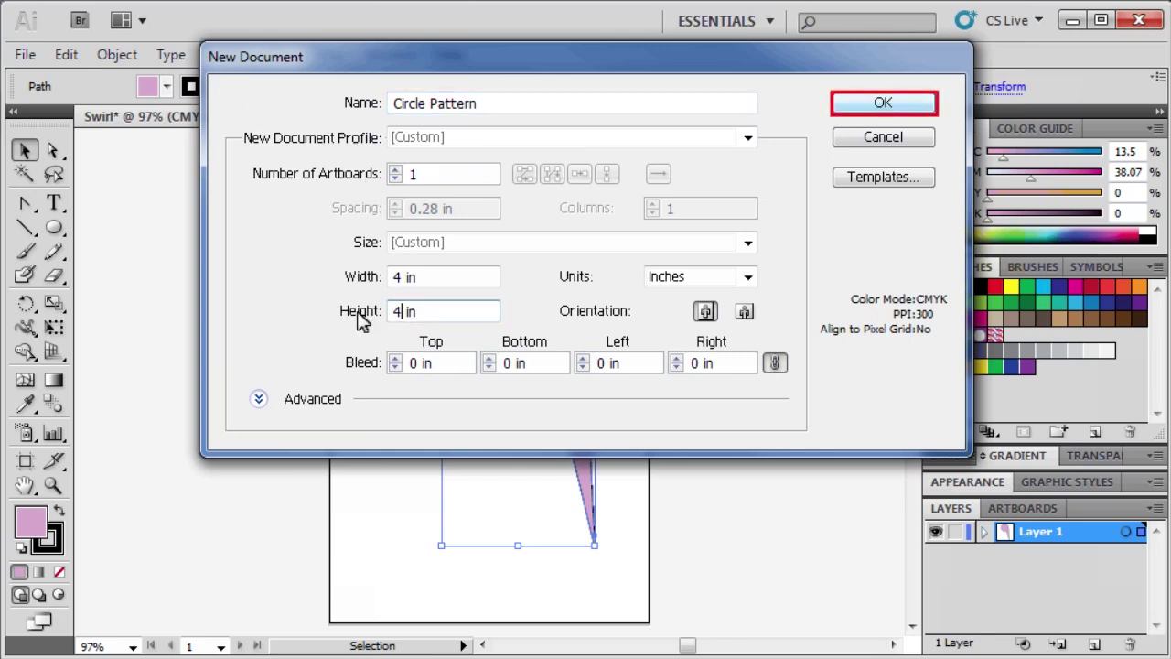
left_click(882, 104)
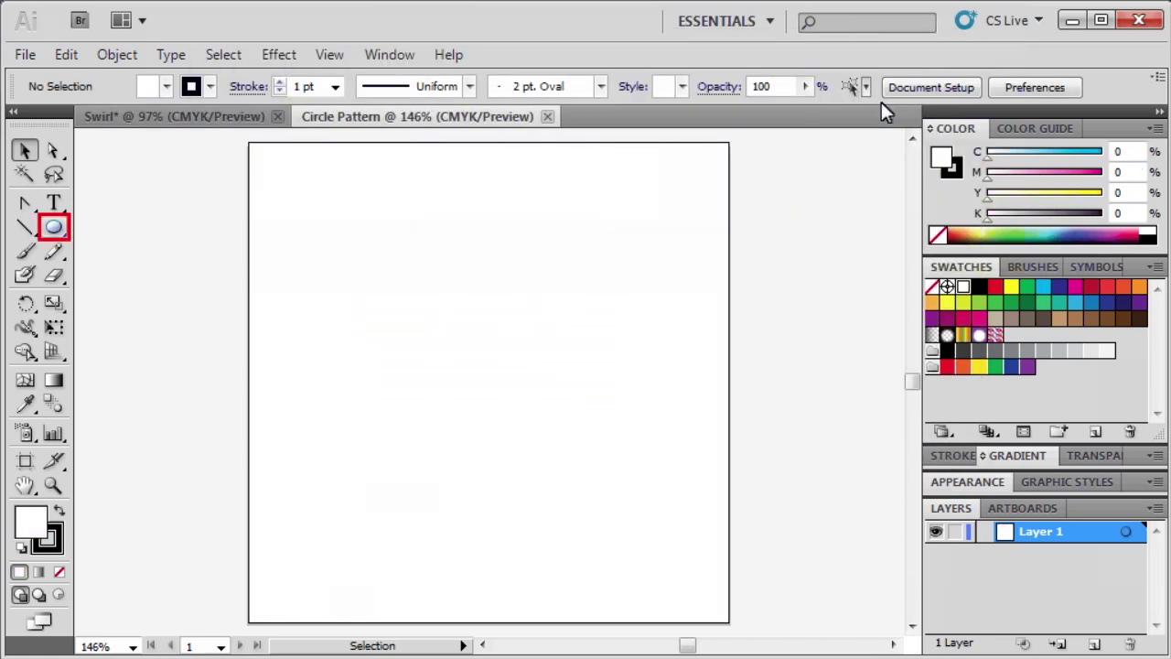
Step: Draw a large circle in the middle of the artboard and select it
left_click(53, 227)
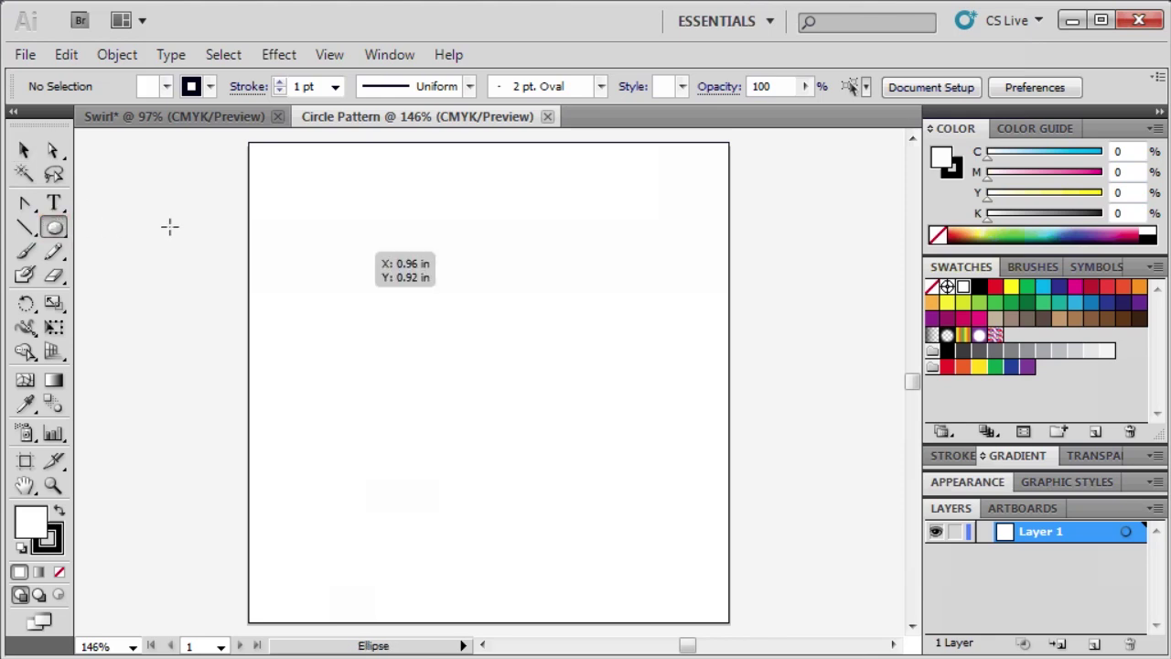
left_click_drag(362, 251, 564, 466)
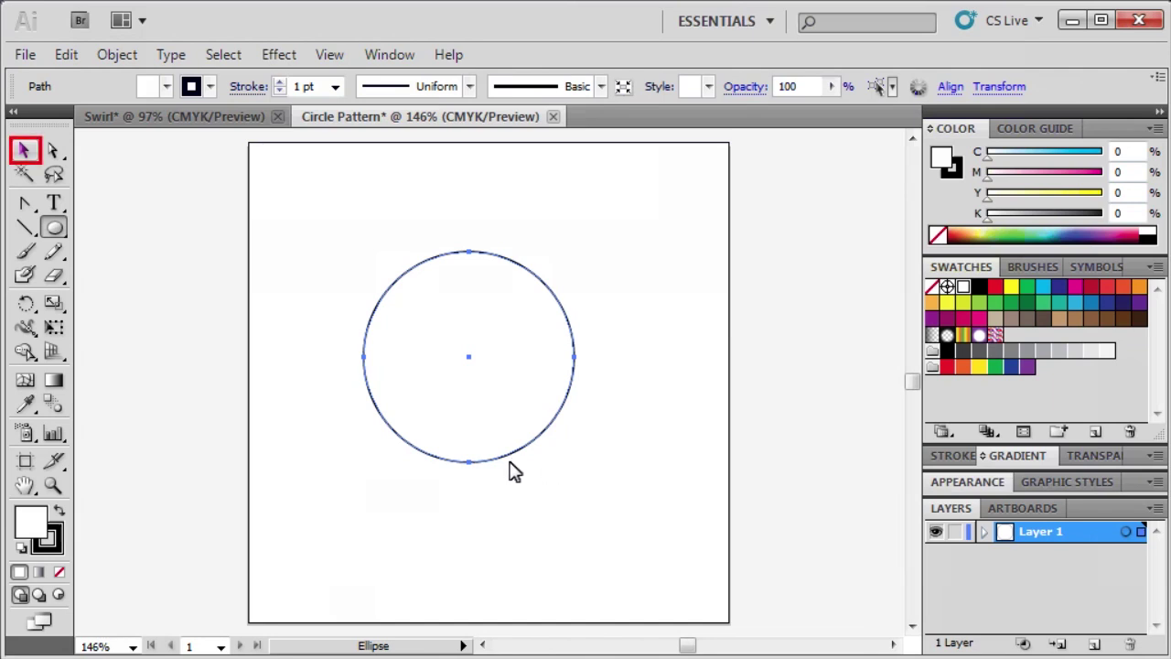
left_click(24, 152)
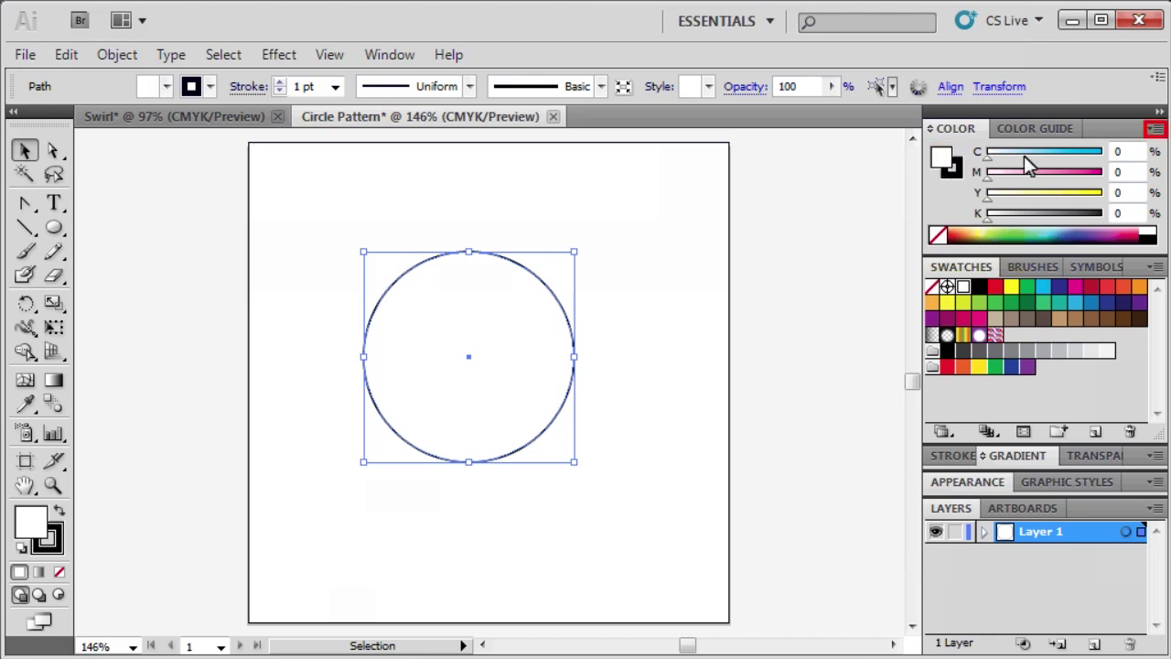
Step: Switch the Color panel to RGB and set the circle's fill to teal R15 G181 B201
left_click(1155, 129)
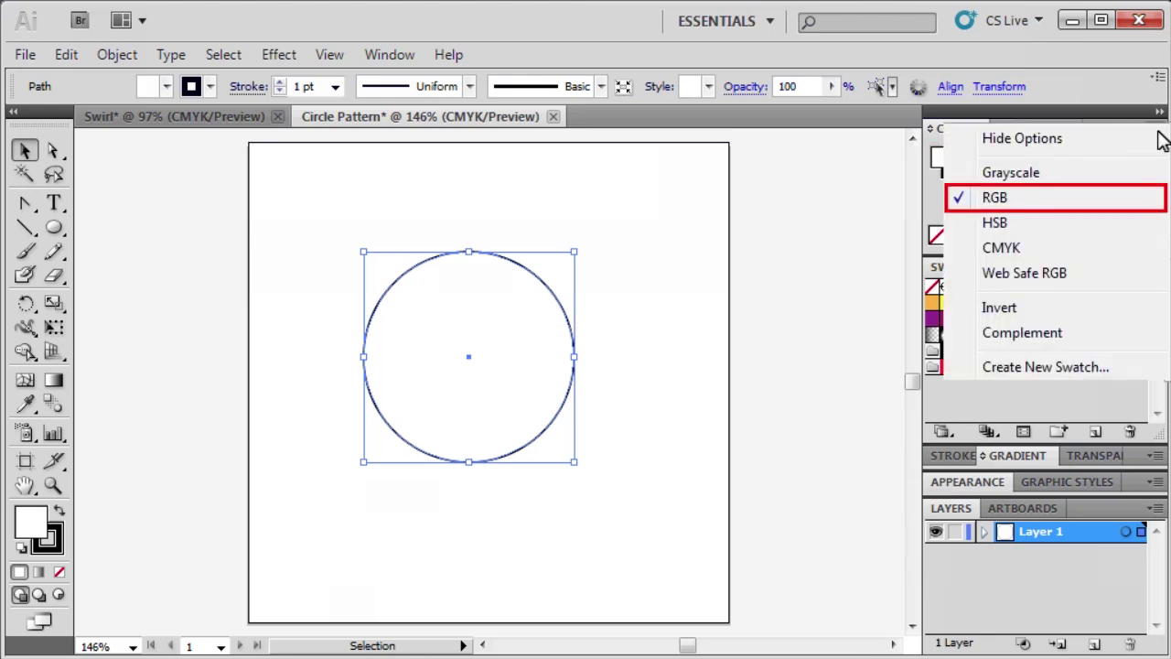
left_click(1037, 197)
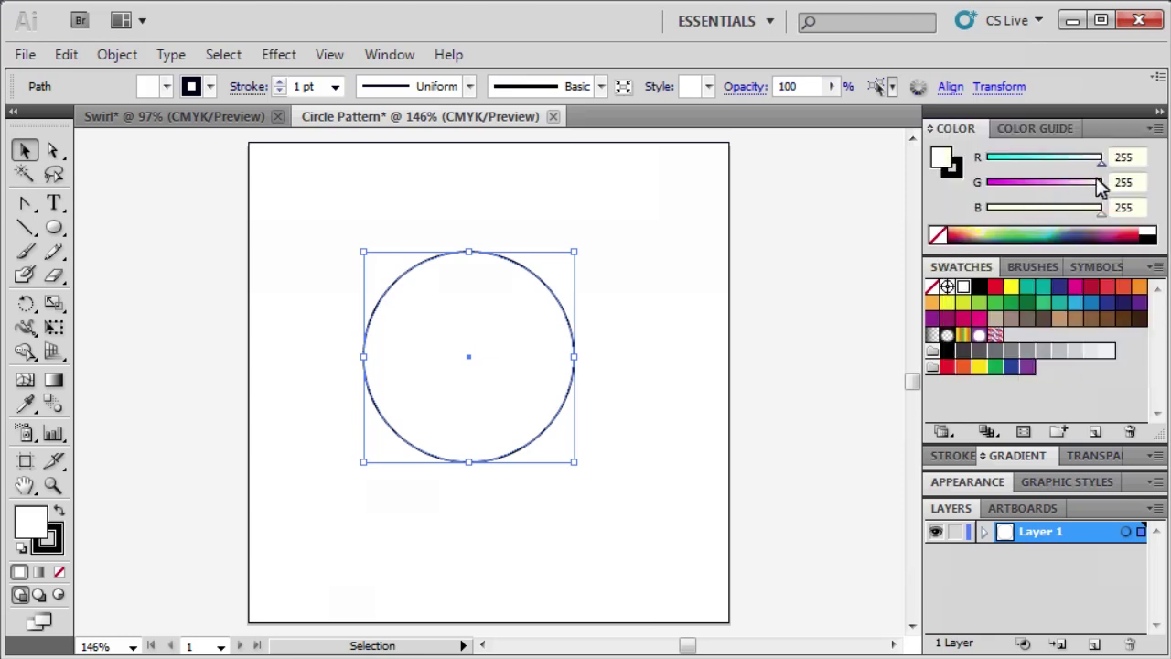
left_click_drag(1099, 158, 997, 176)
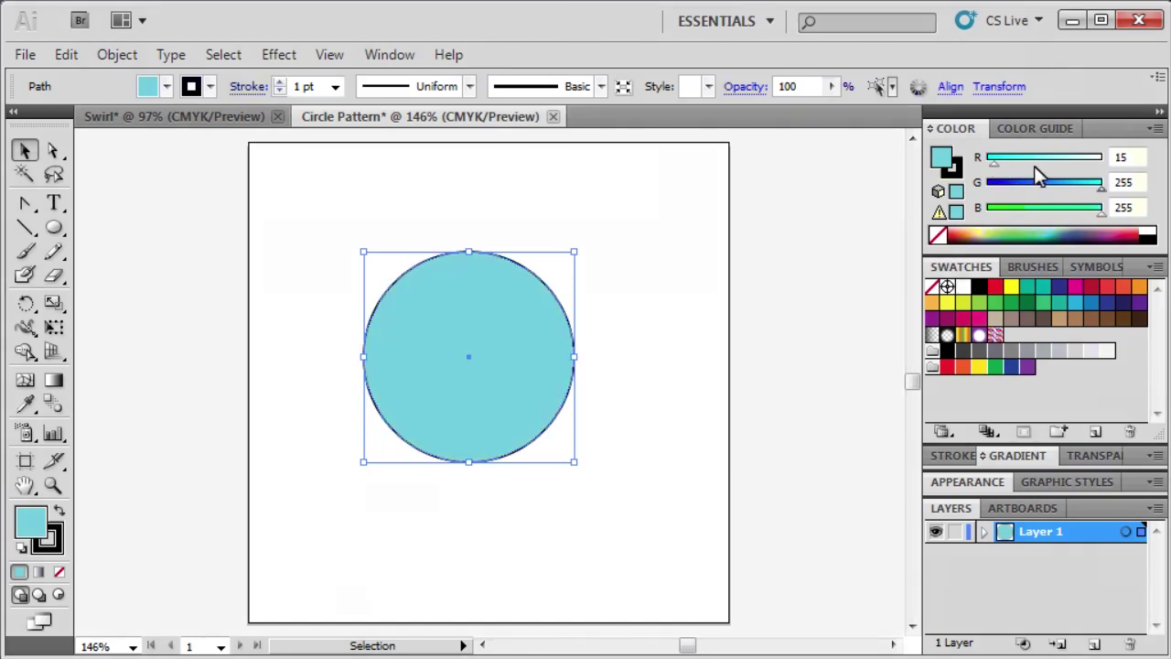
mouse_move(1095, 184)
left_mouse_down()
mouse_move(1042, 188)
mouse_move(1034, 202)
mouse_move(1100, 216)
mouse_move(1078, 225)
left_mouse_up()
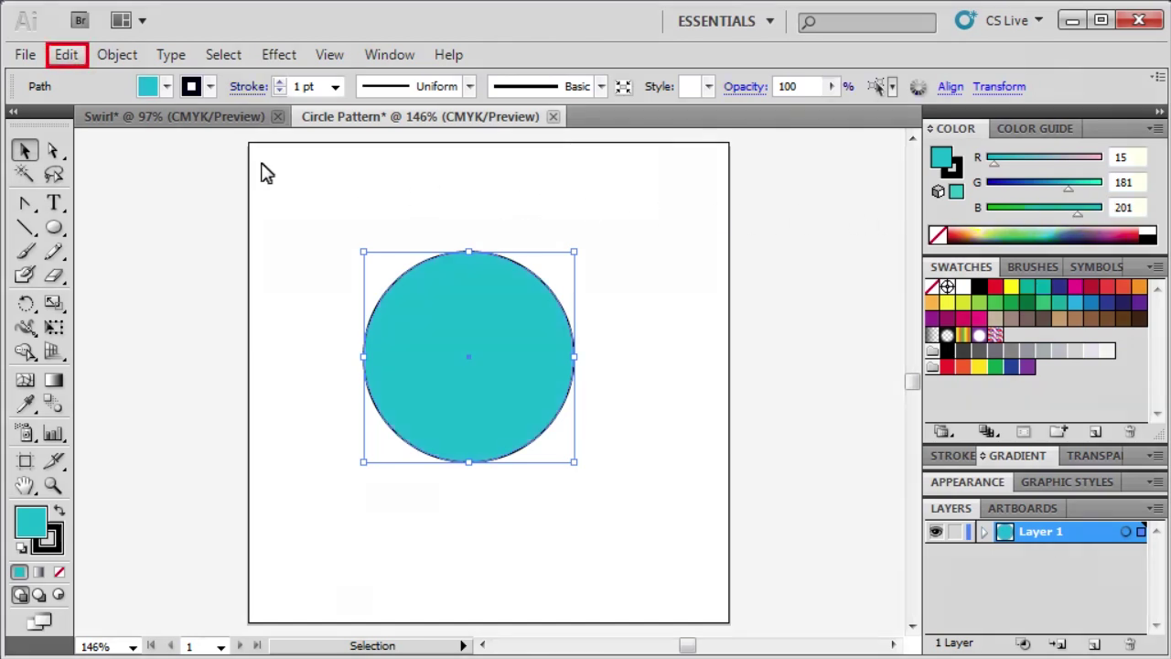
Step: Copy the teal circle, paste it in front, and scale it down to about 1.2 in
left_click(74, 59)
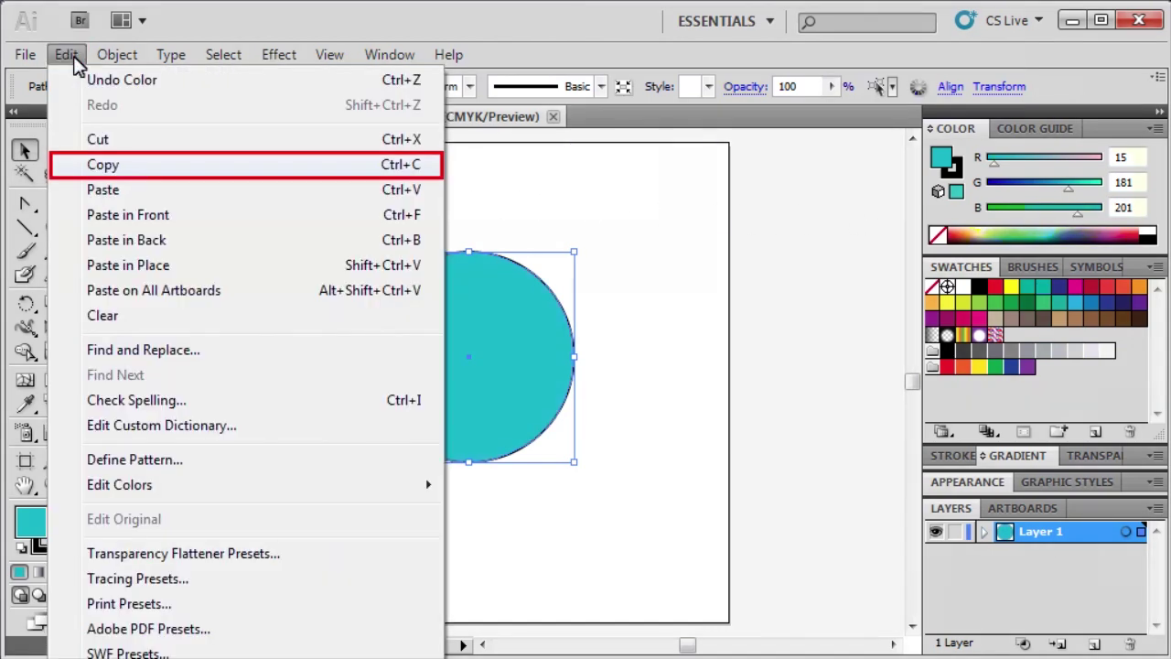
left_click(95, 173)
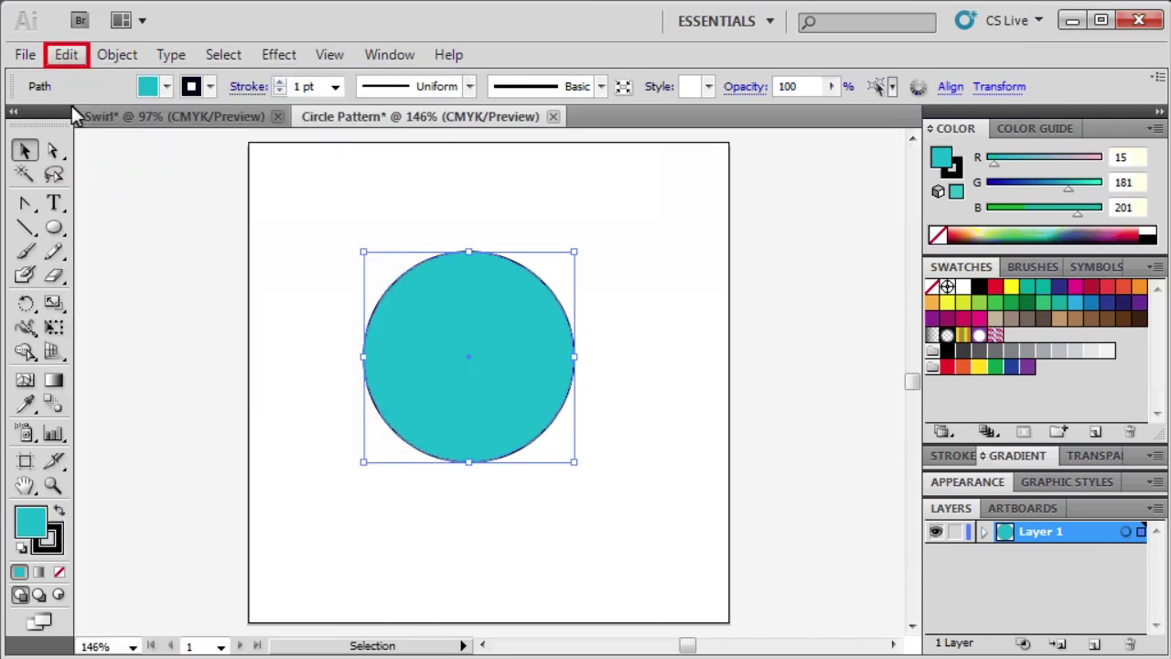
left_click(67, 57)
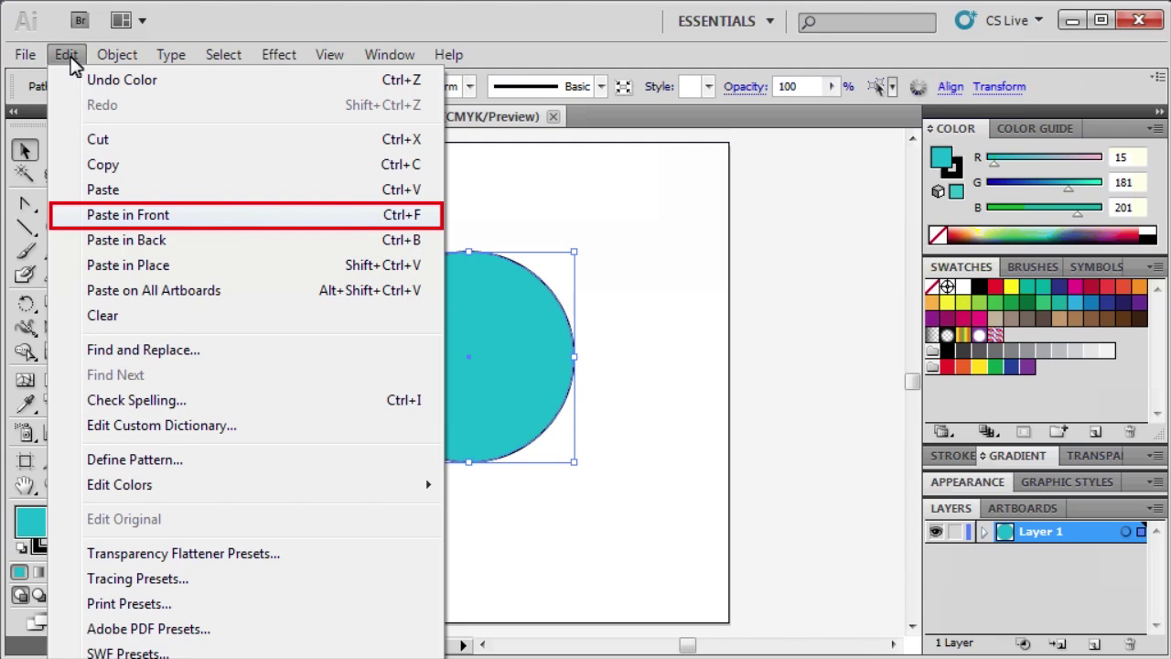
left_click(154, 218)
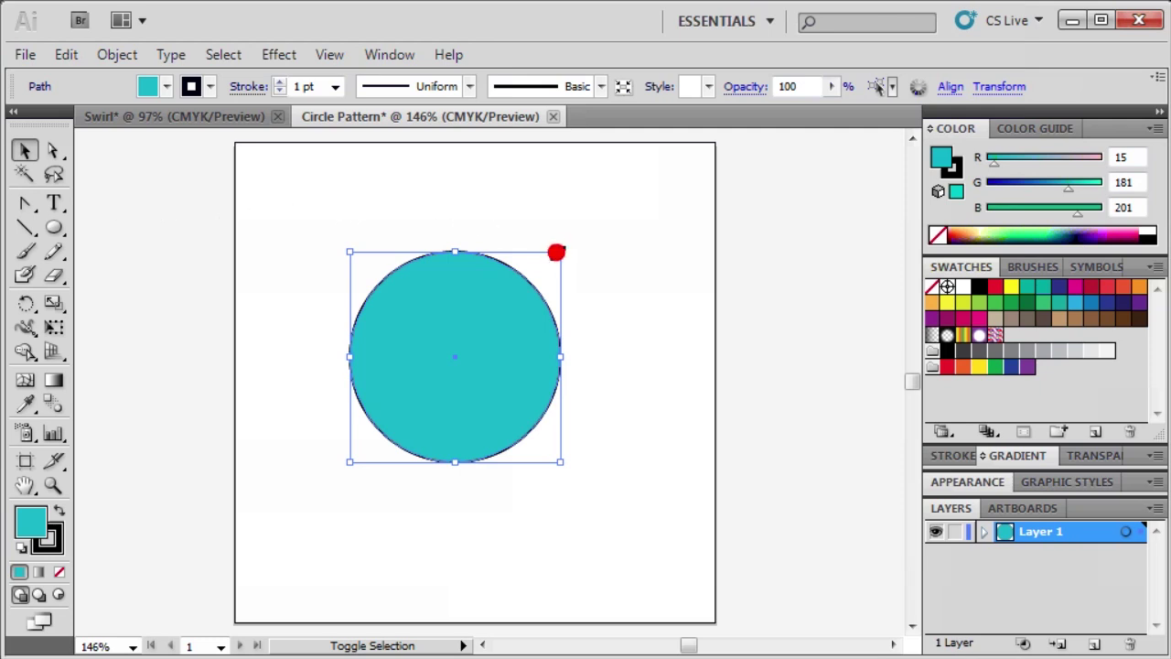
left_click_drag(556, 252, 380, 400)
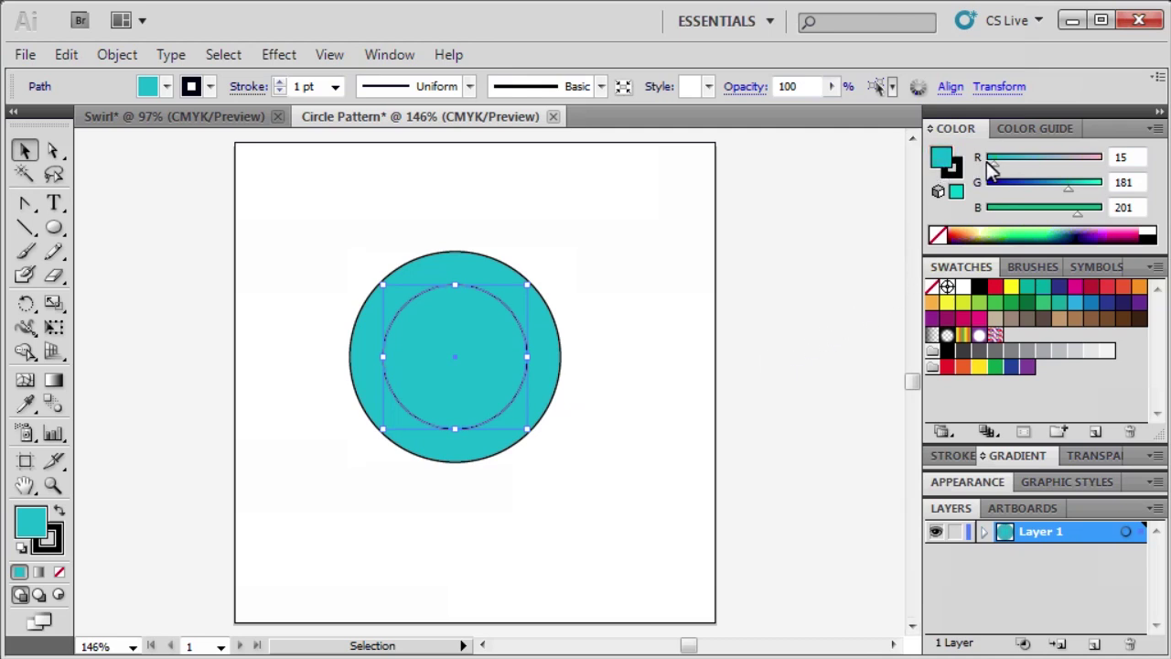
Step: Fill the inner circle pink (R224 G168 B201) and paste a duplicate in front
left_click_drag(995, 167, 1065, 195)
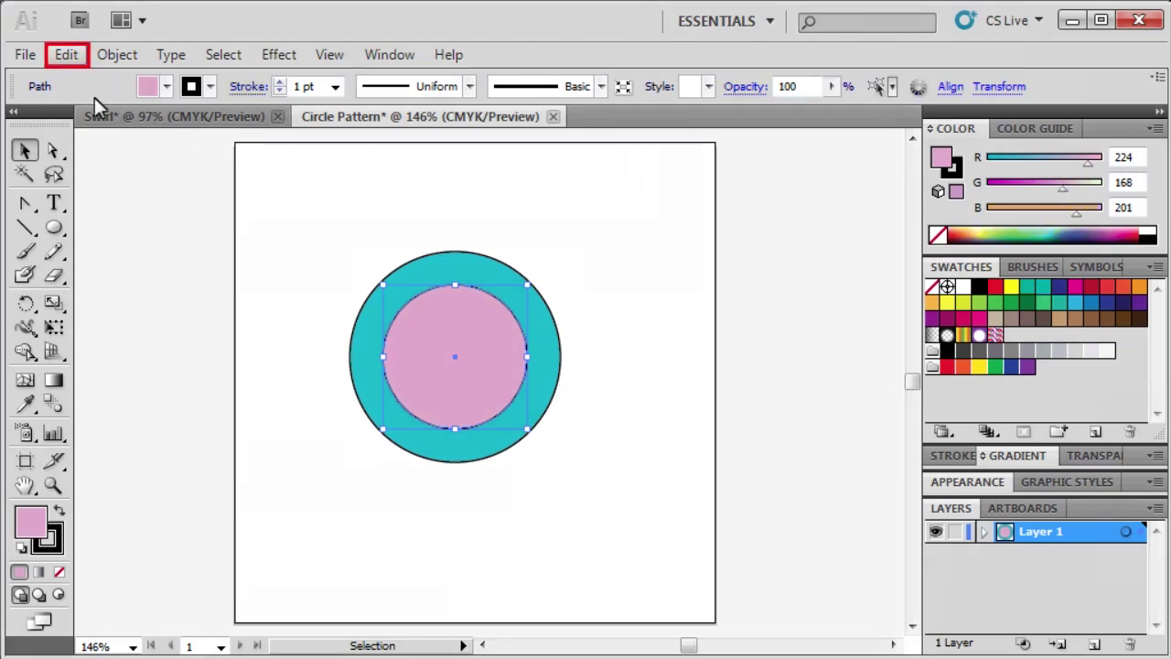
left_click(64, 54)
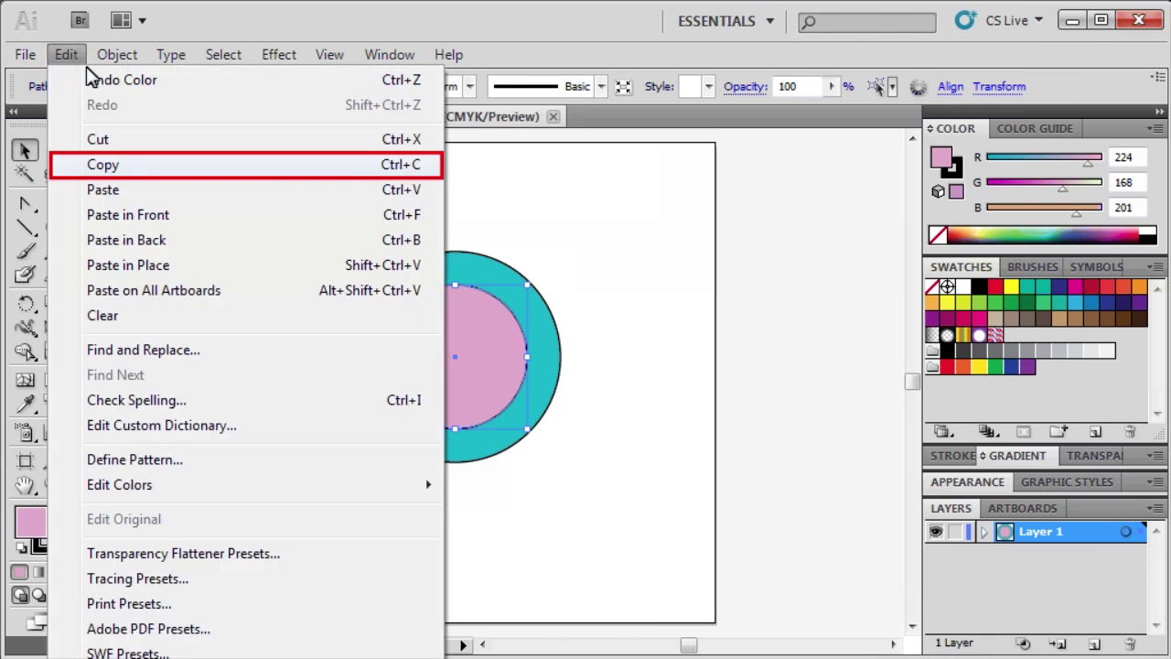
left_click(106, 164)
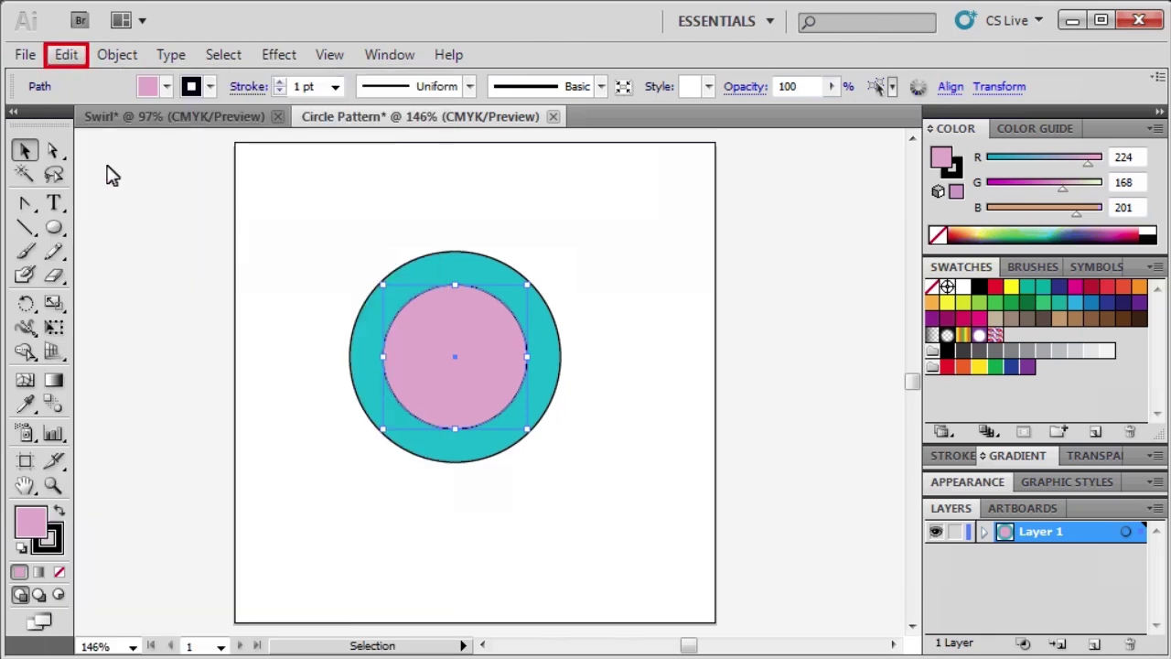
left_click(65, 55)
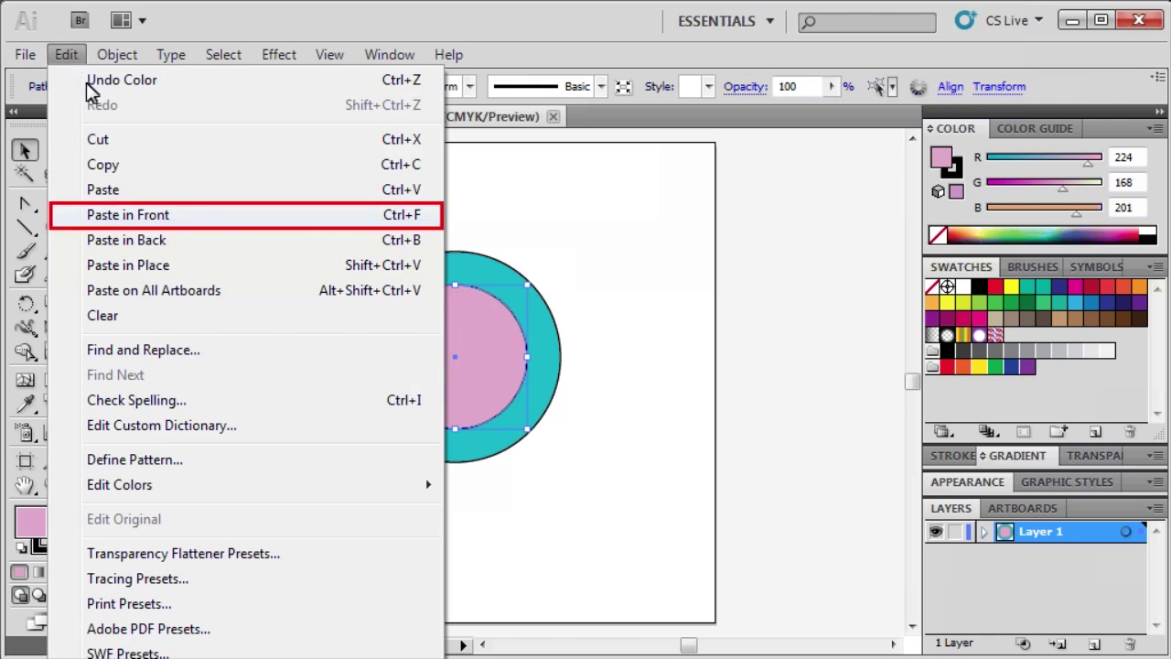
left_click(66, 218)
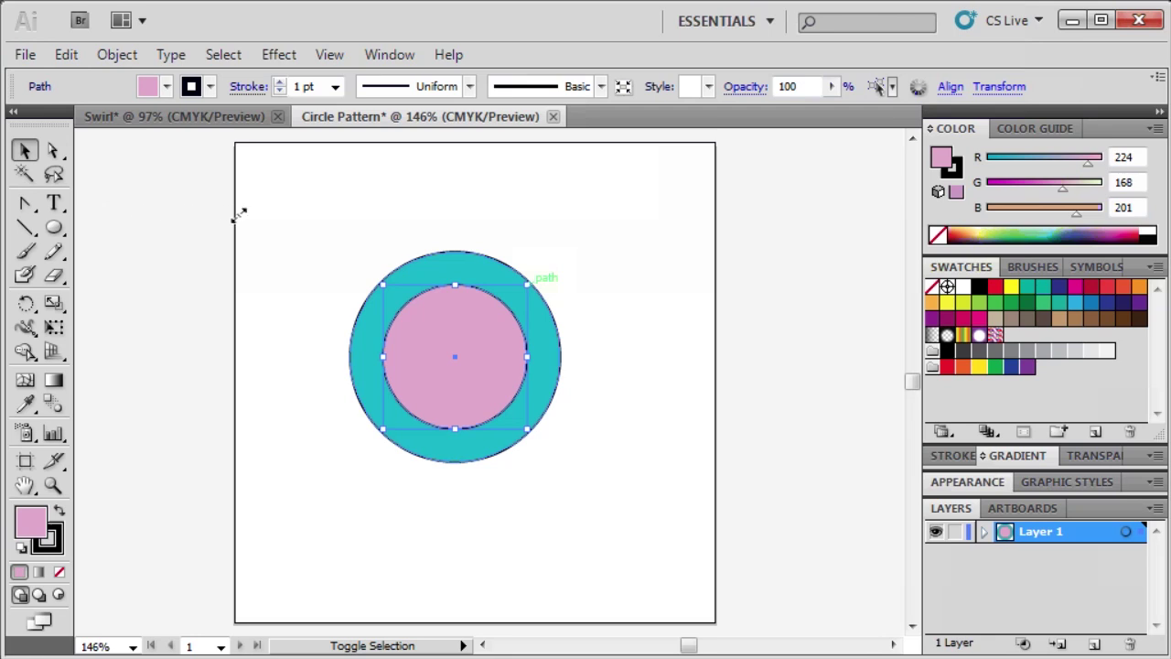
Step: Shrink the top copy into a small centre circle filled pale yellow (R224 G234 B161)
left_click_drag(525, 284, 505, 320)
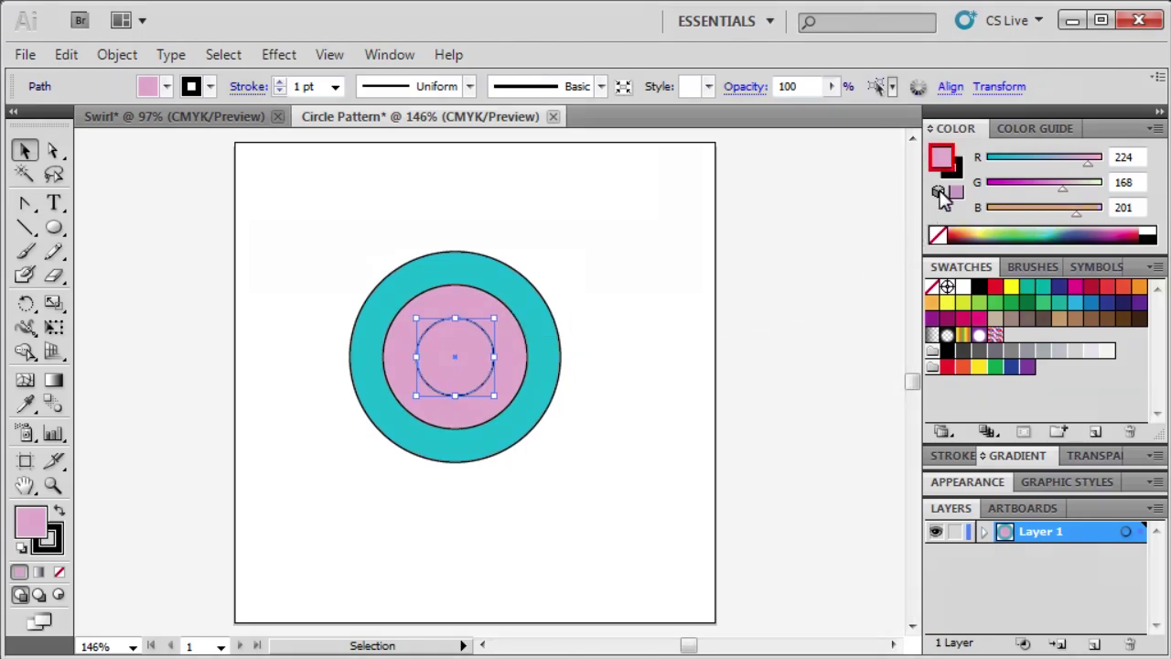
left_click(945, 160)
mouse_move(1061, 189)
left_mouse_down()
mouse_move(1107, 193)
mouse_move(1085, 217)
left_mouse_up()
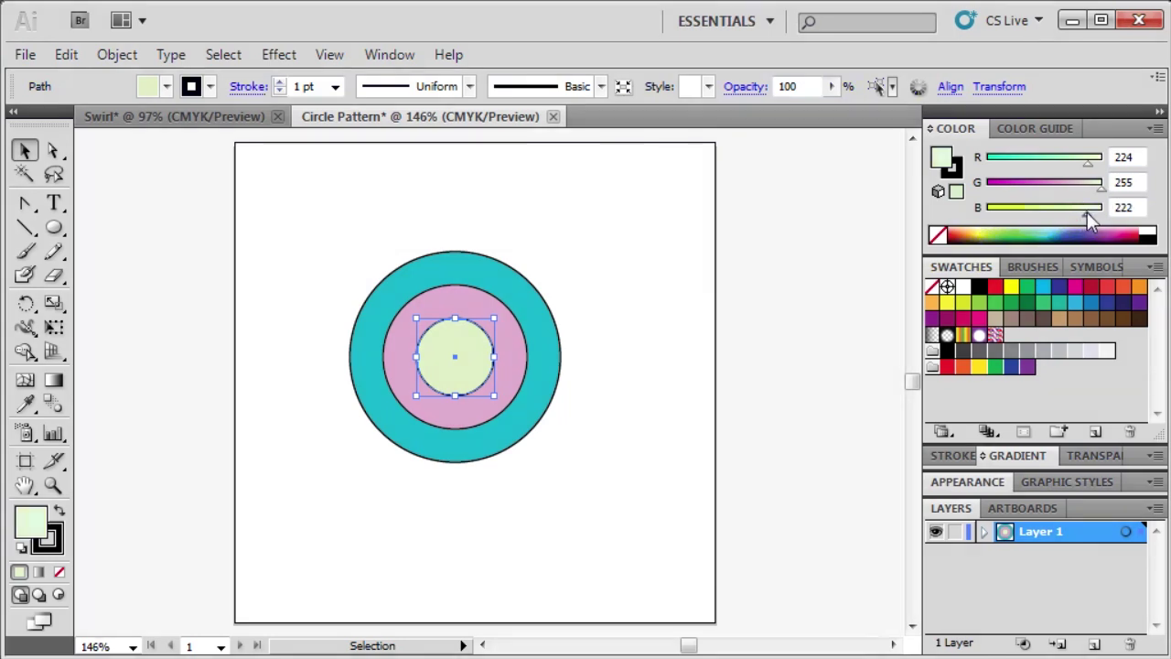
left_click_drag(1087, 211, 1060, 211)
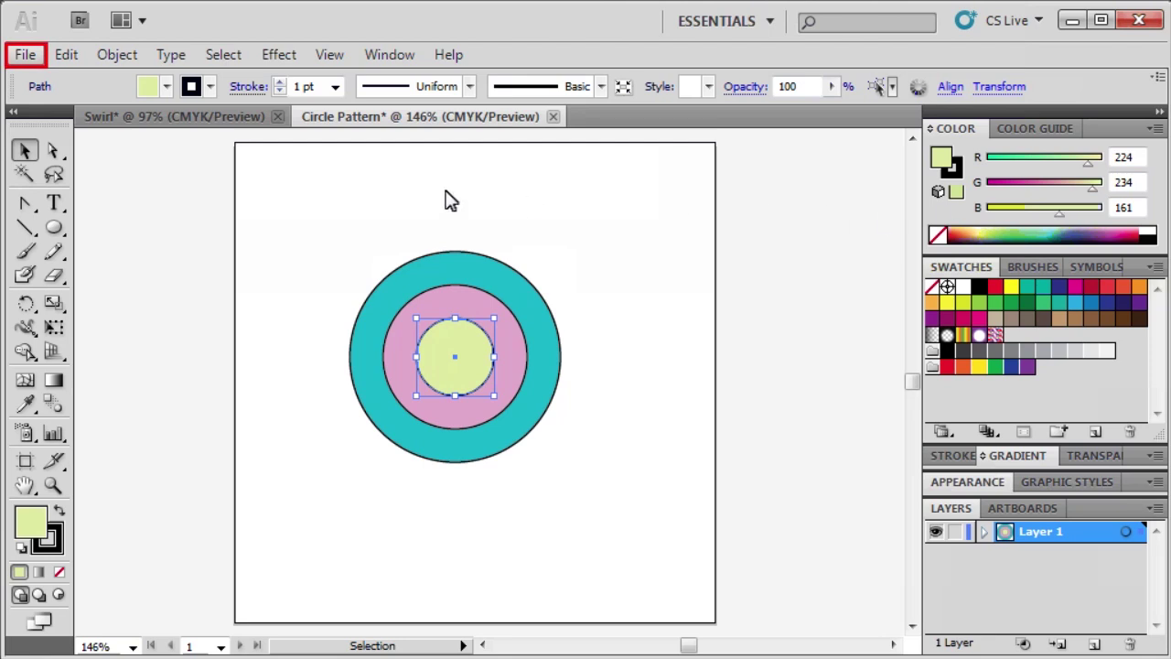
Step: Create a new document named Circle Blend, 6 in wide by 4 in high
left_click(24, 54)
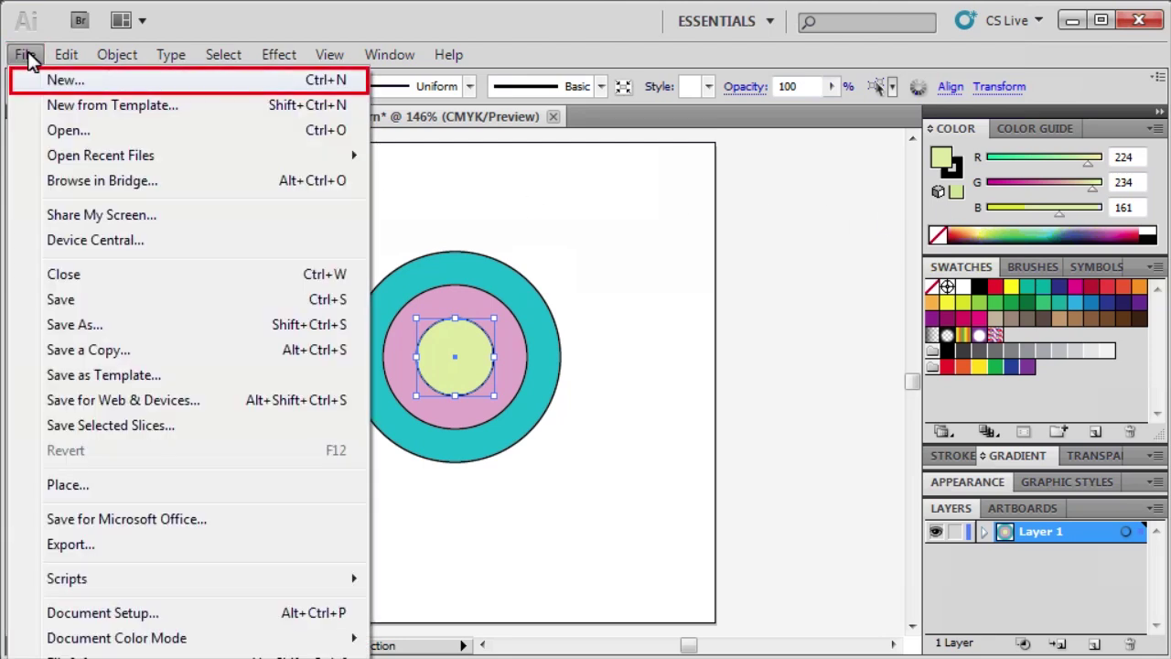
left_click(77, 81)
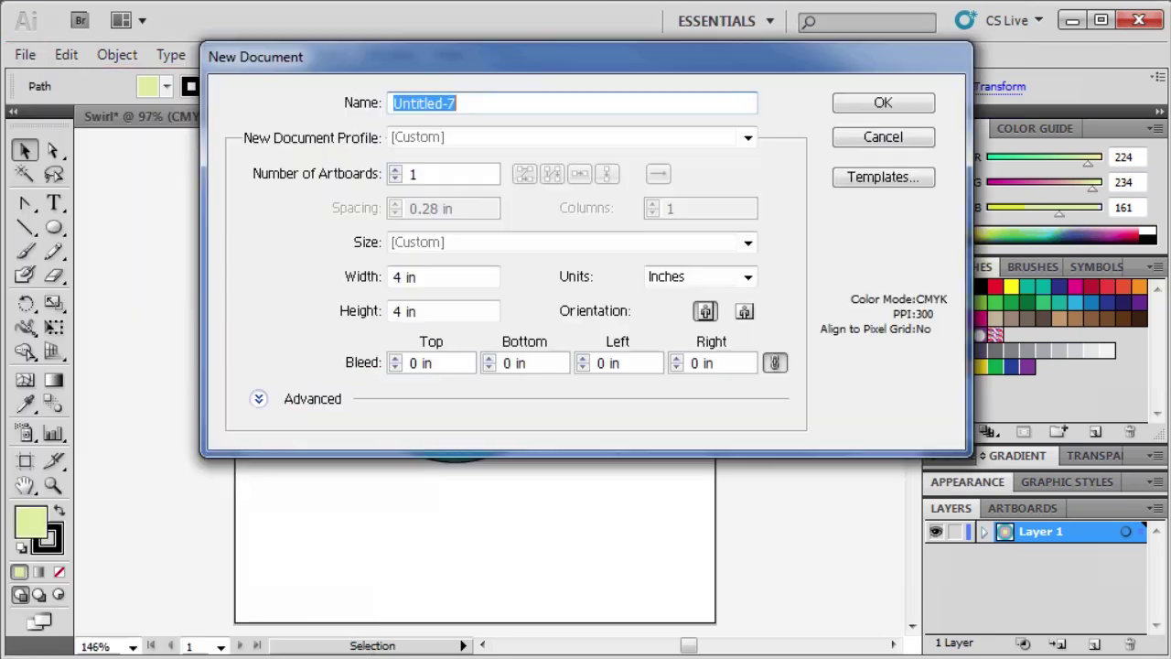
type("Circle Blend")
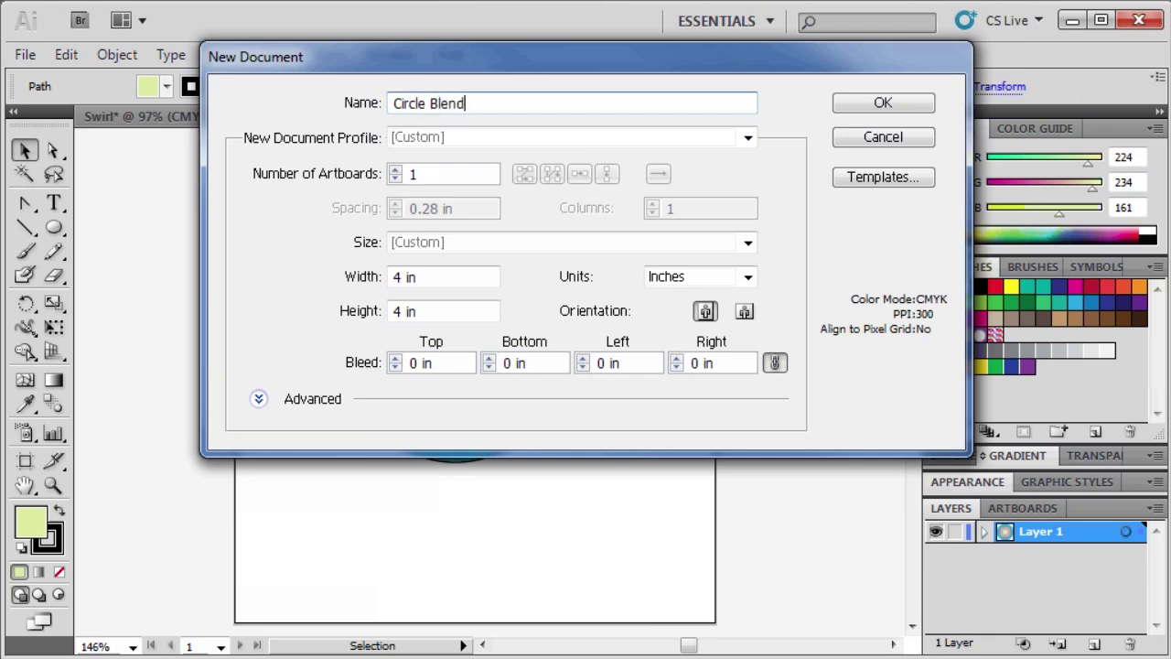
double_click(398, 276)
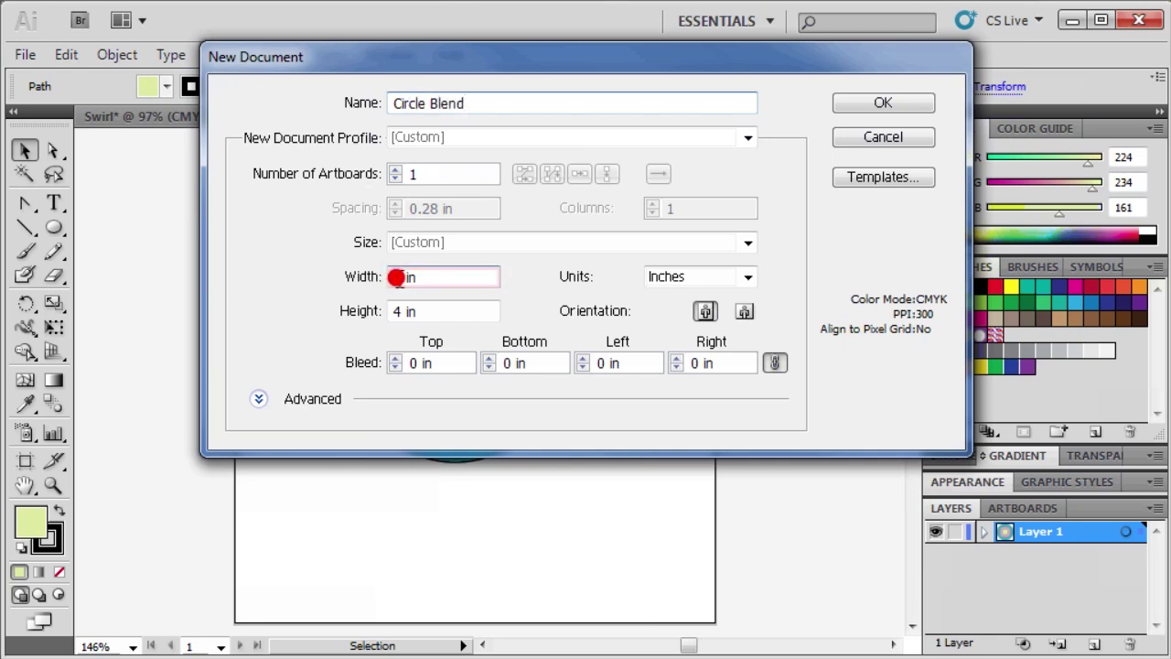
type("6")
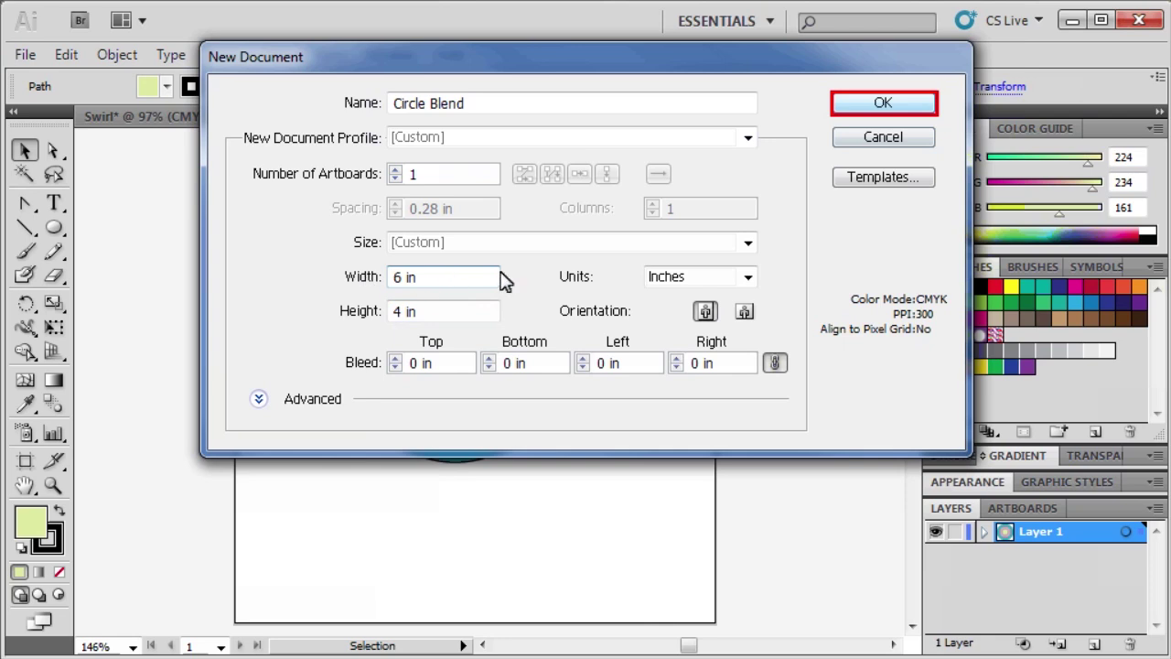
left_click(885, 100)
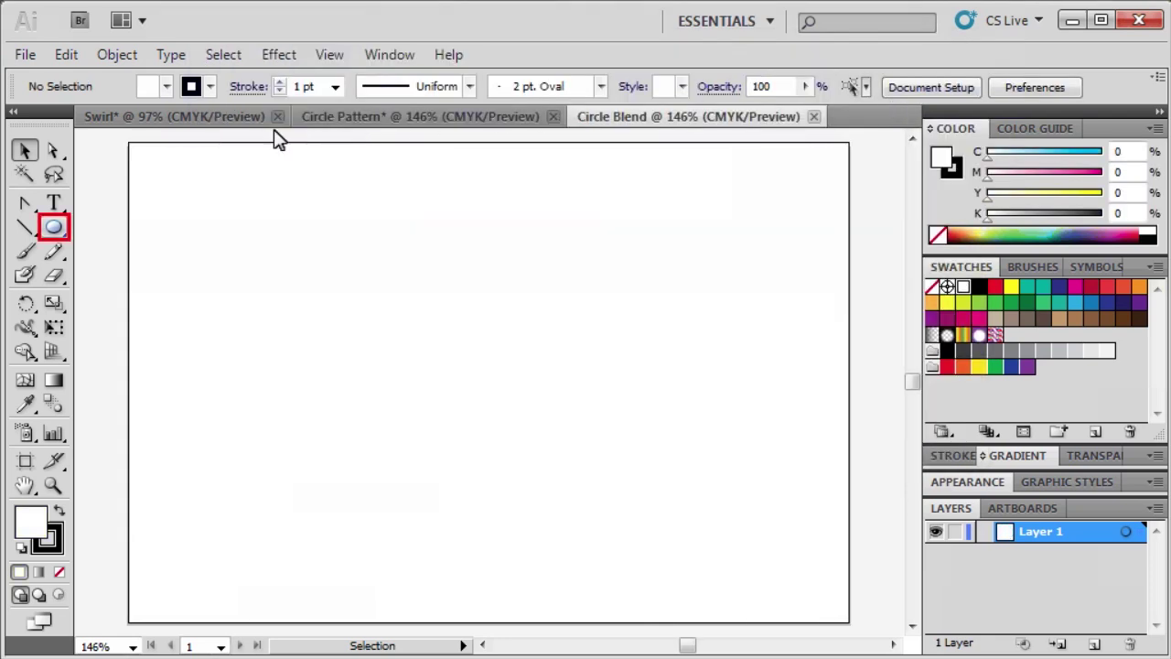
Step: Draw a circle near the page's left side with a green fill and no stroke
left_click(53, 226)
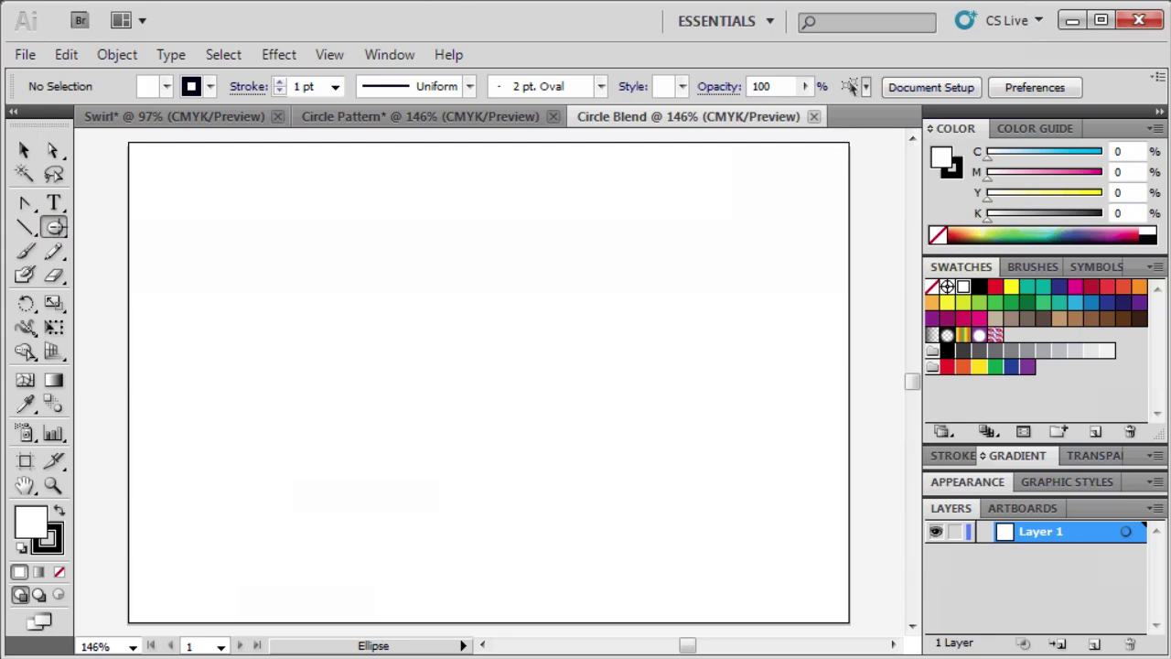
left_click_drag(152, 291, 276, 434)
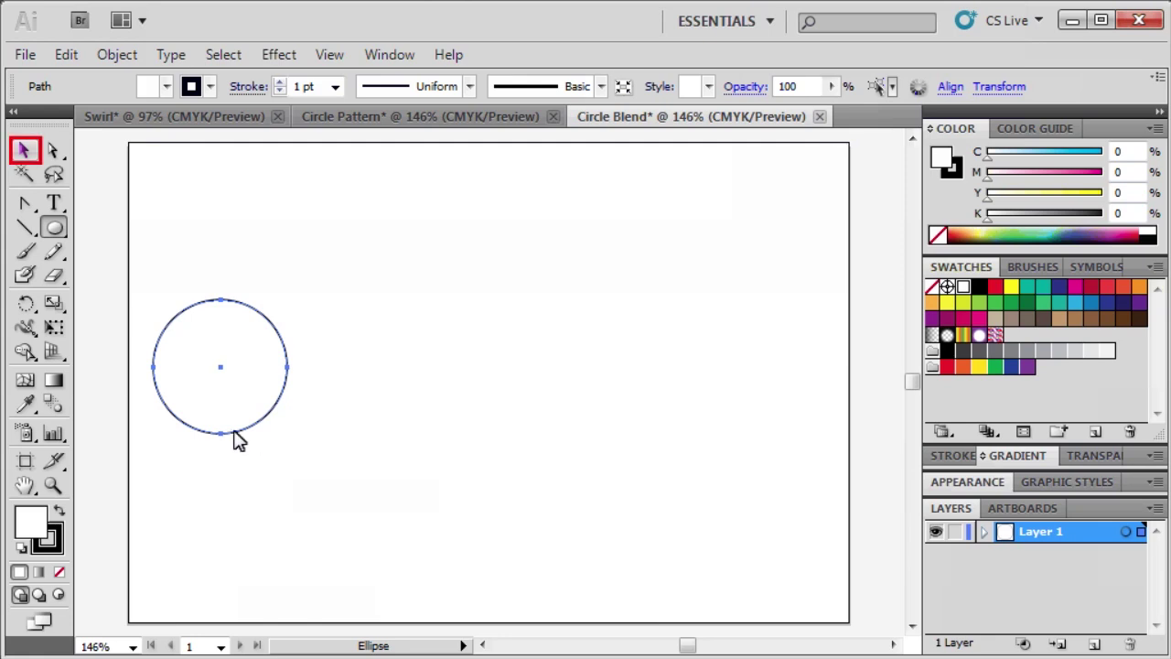
left_click(27, 152)
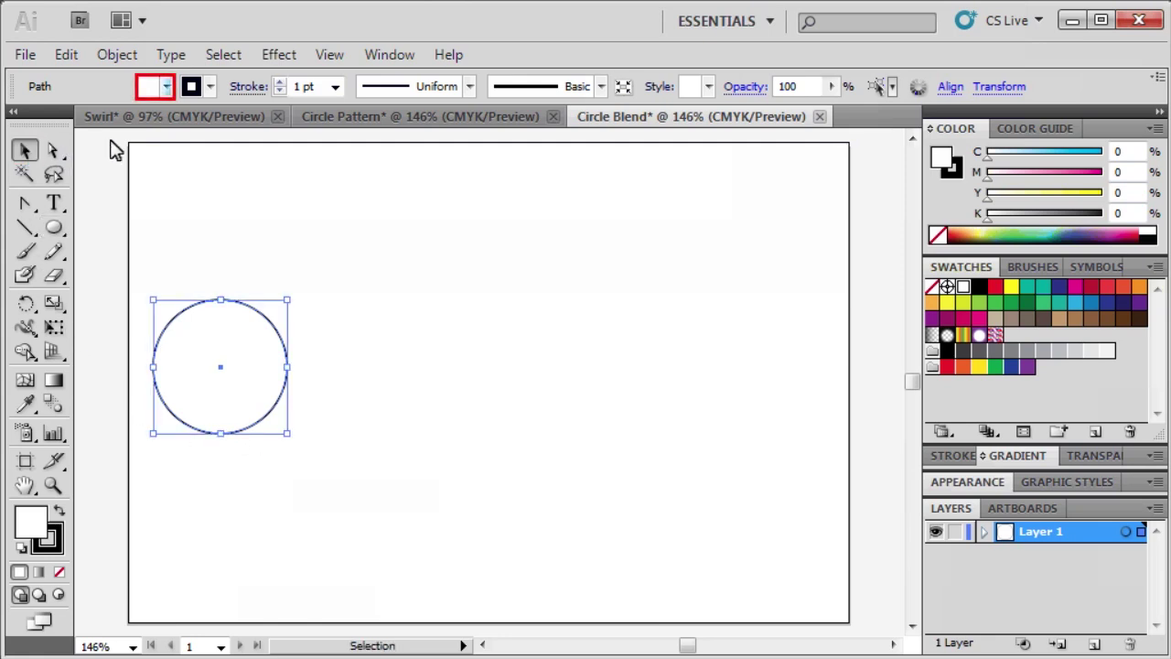
left_click(166, 87)
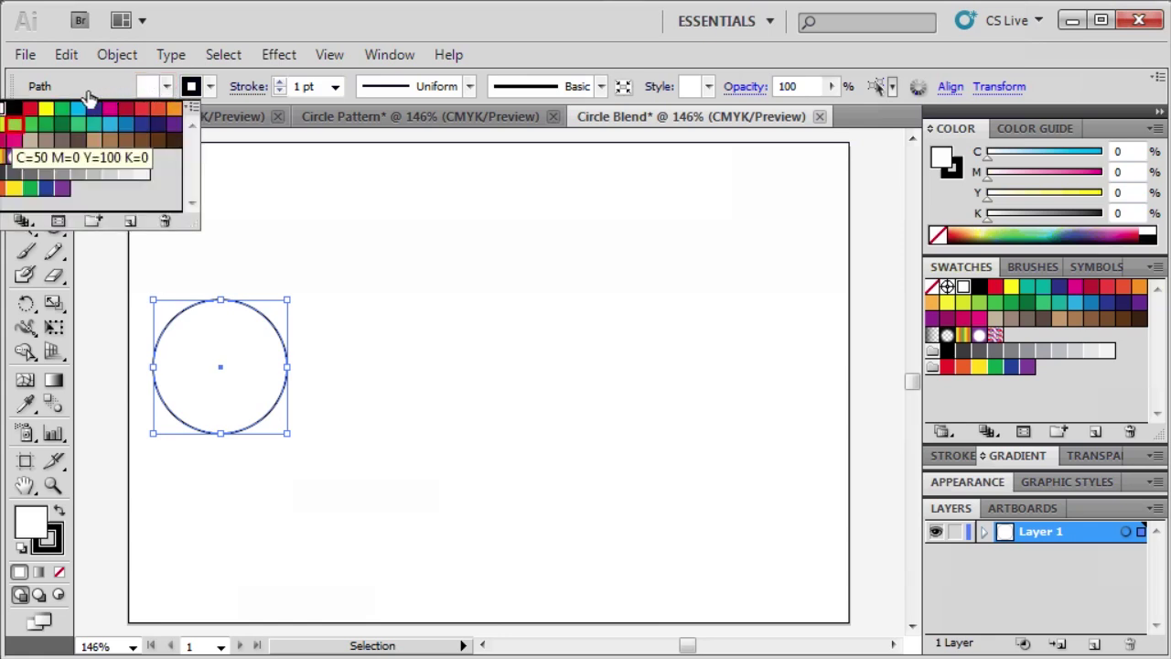
left_click(15, 127)
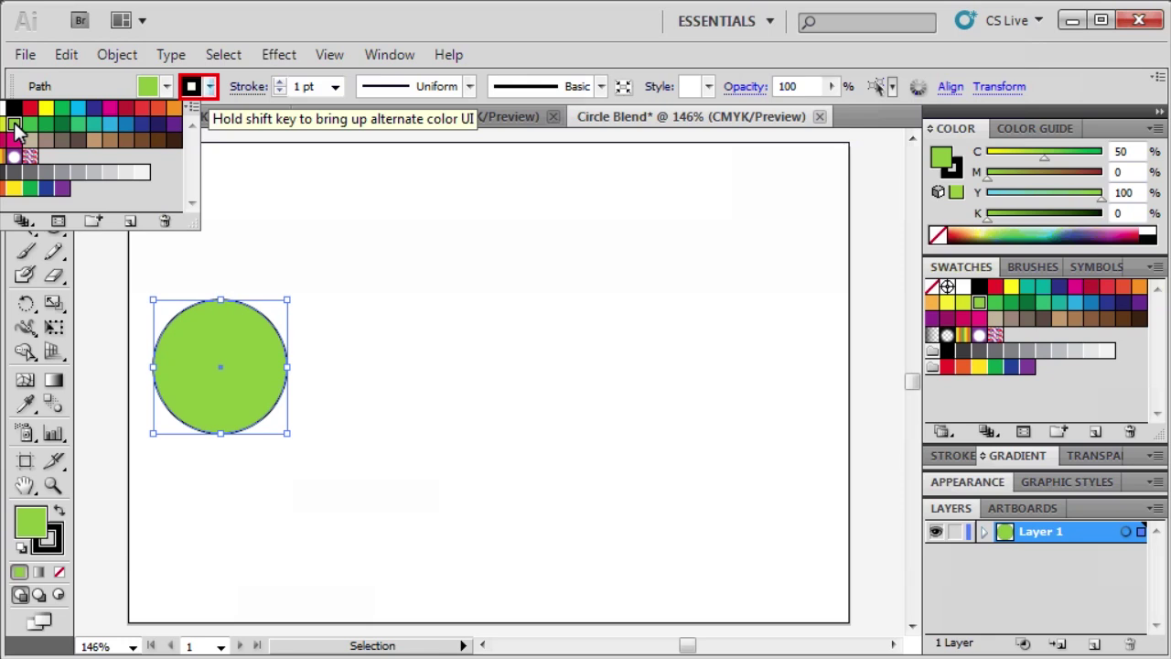
left_click(210, 87)
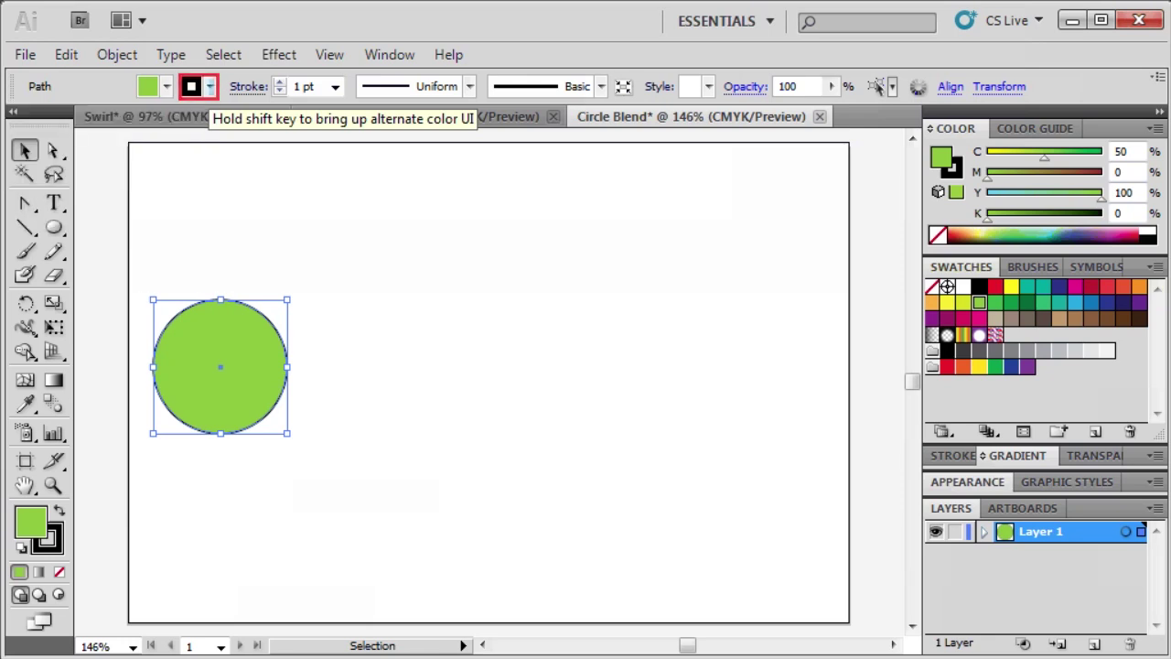
left_click(211, 87)
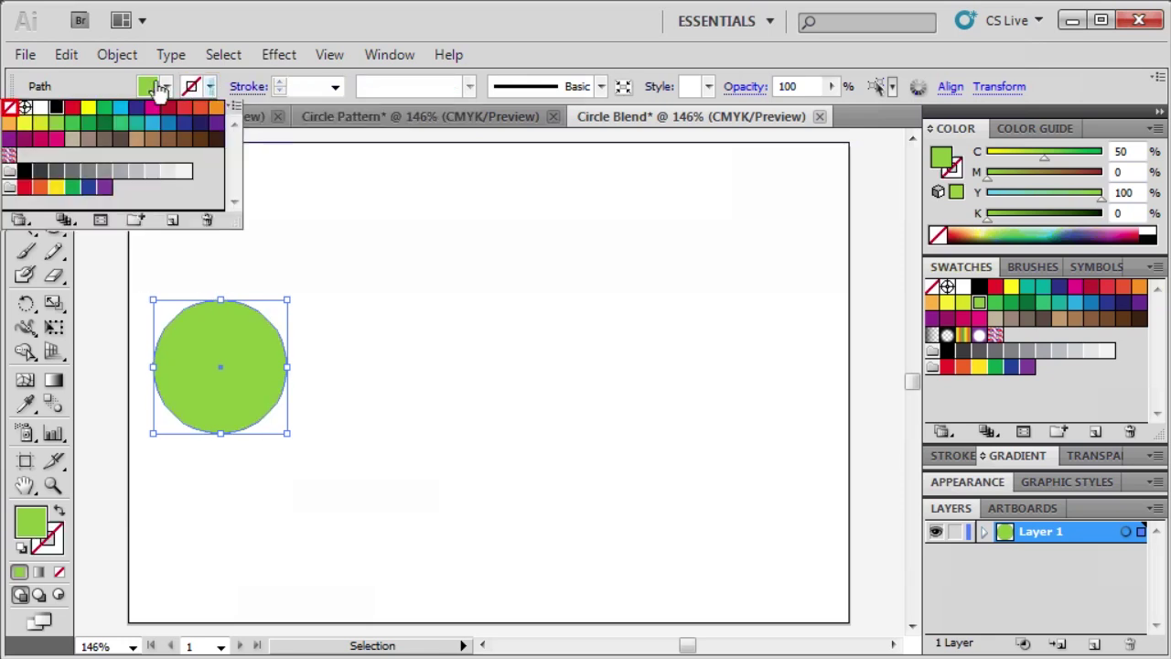
left_click(11, 111)
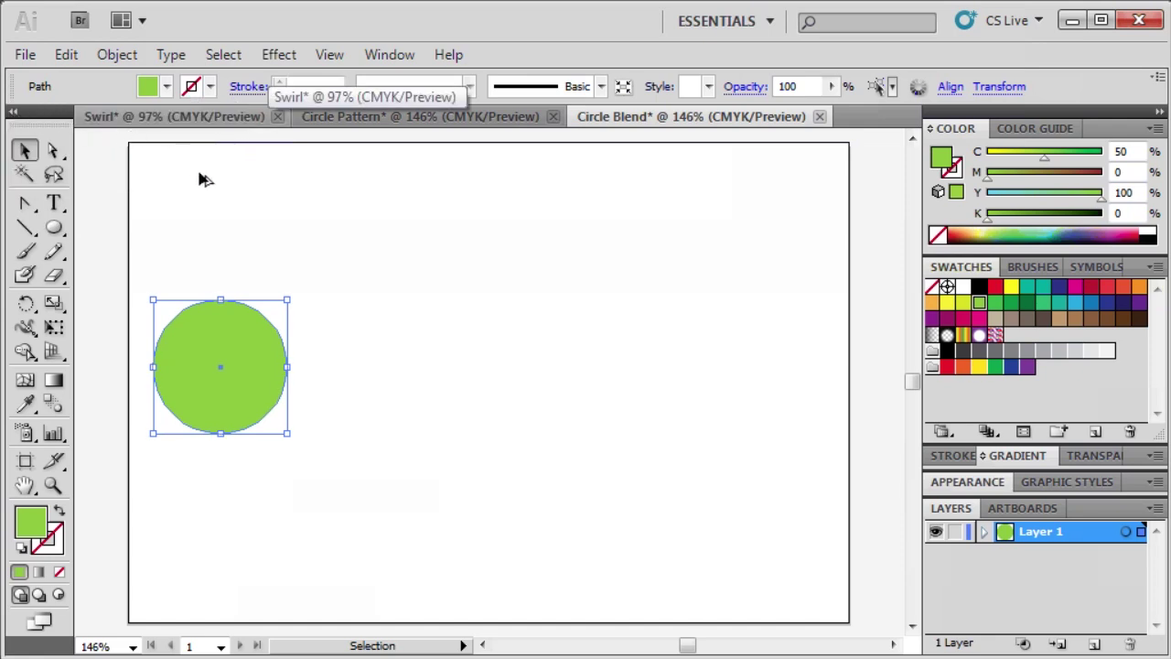
Step: Copy the green circle to the page's right side and fill the copy orange
left_click(263, 373)
left_click_drag(273, 379, 785, 385)
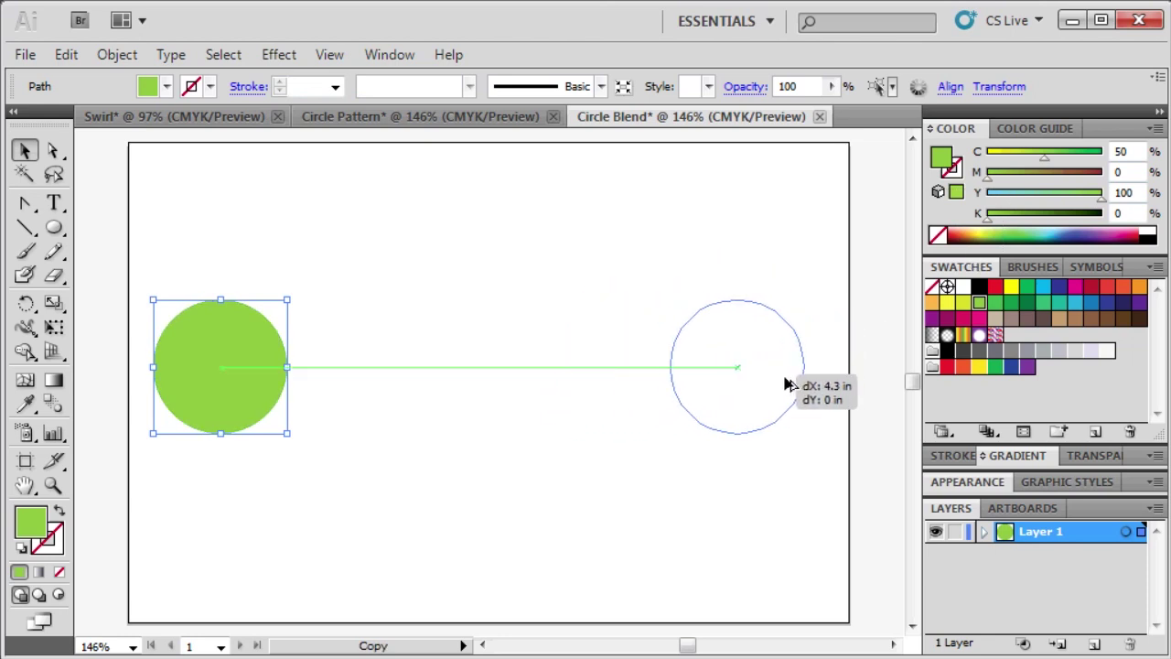
left_click_drag(786, 384, 801, 386)
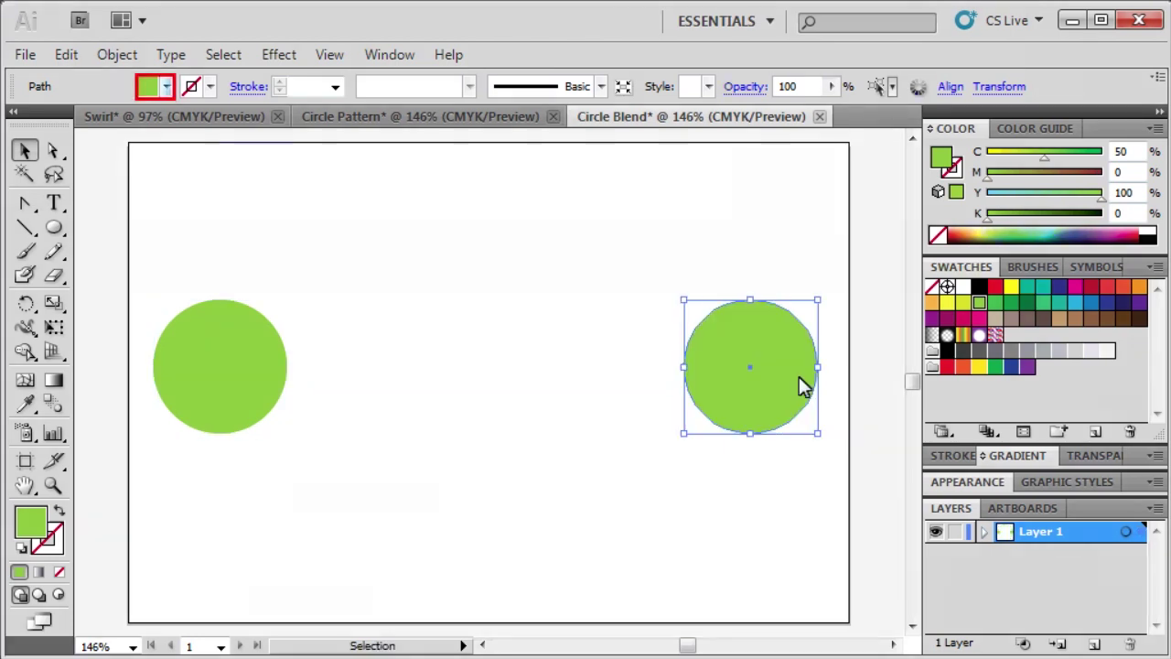
left_click(167, 87)
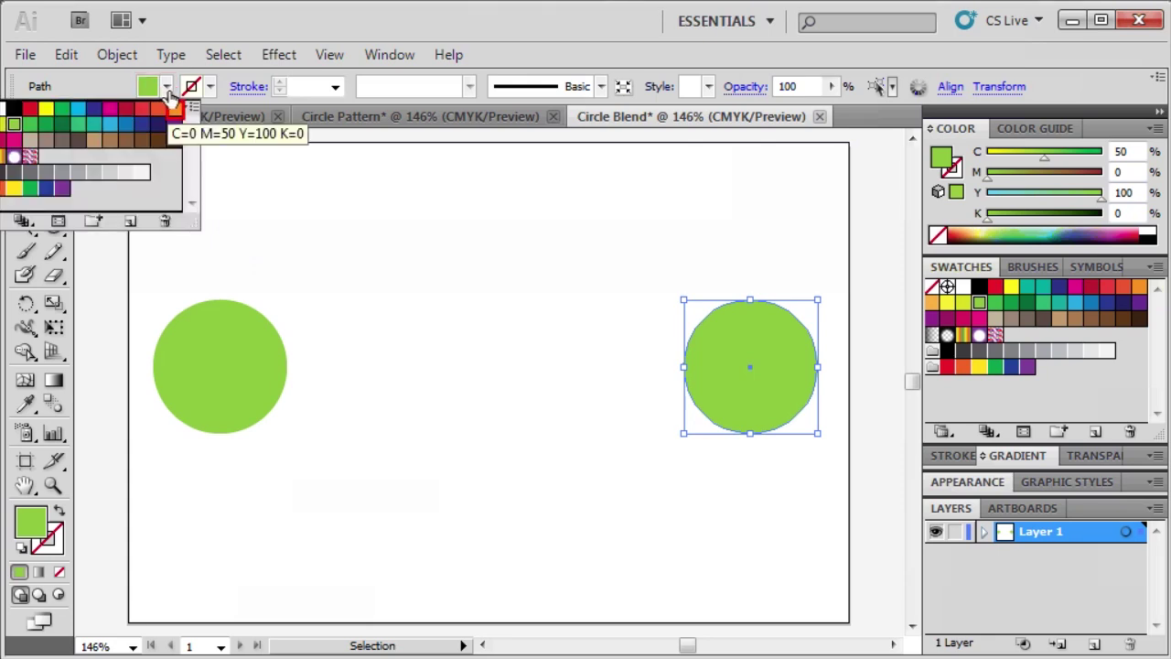
left_click(174, 111)
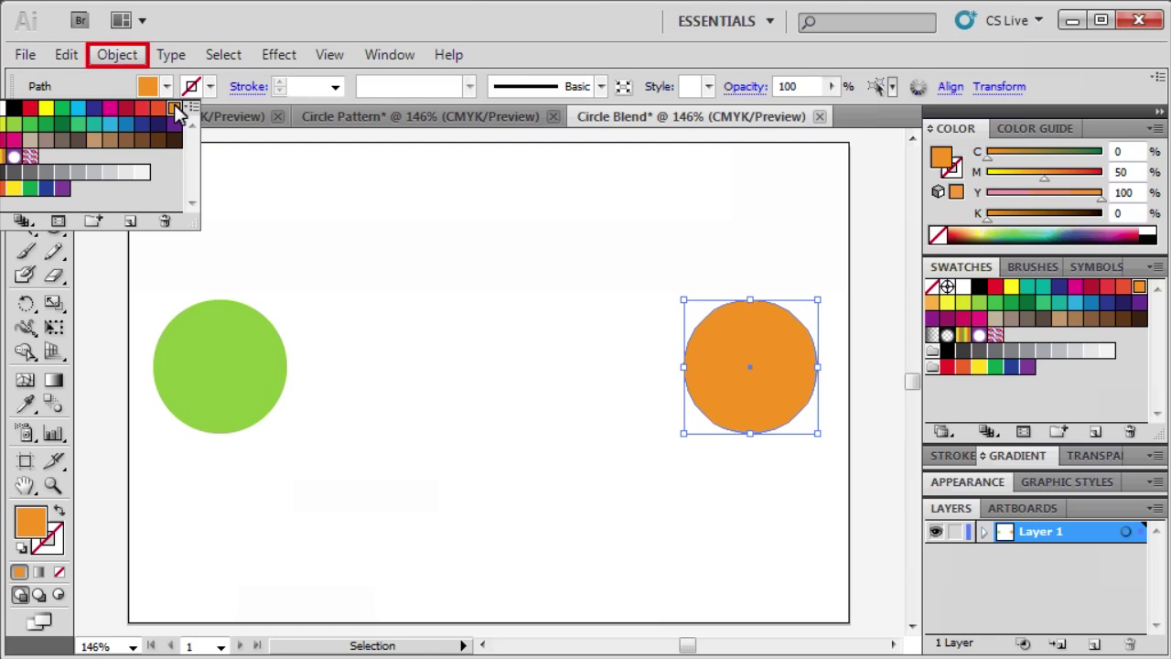
Step: Set Blend Options spacing to Specified Steps with 2 steps
left_click(117, 56)
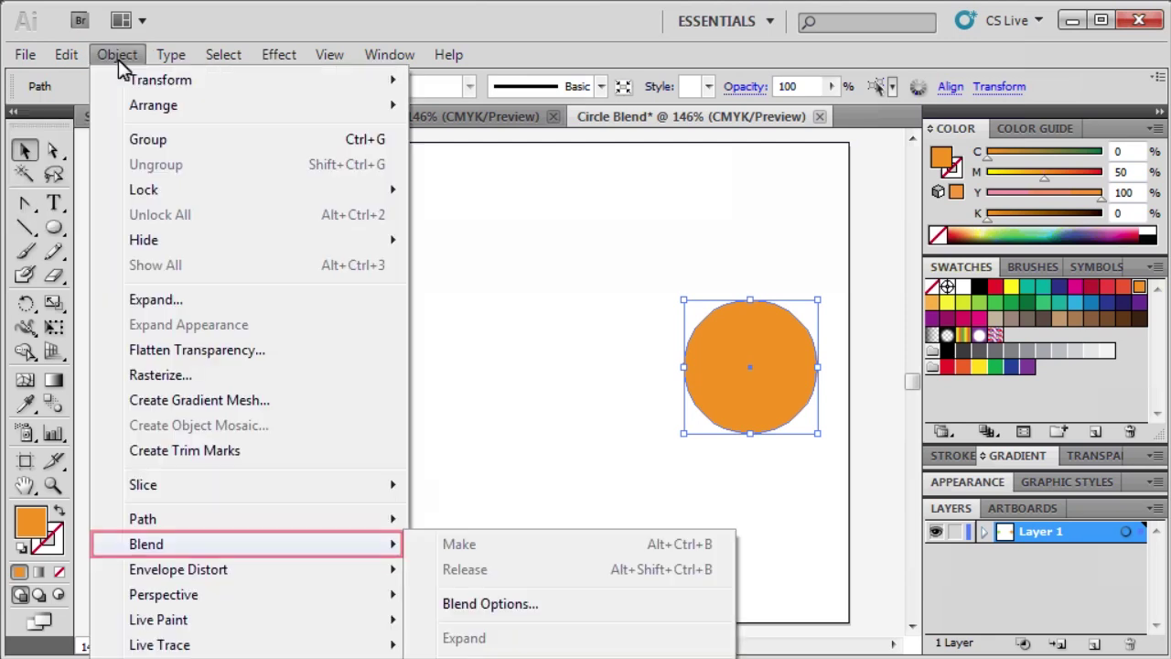
left_click(219, 544)
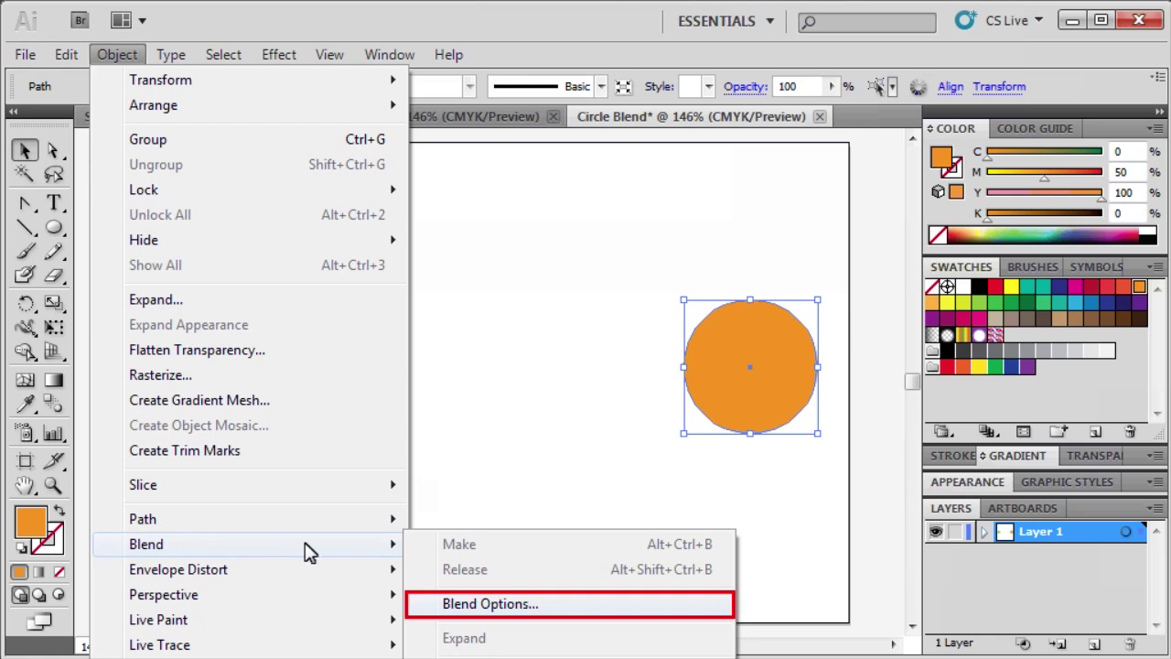
left_click(476, 606)
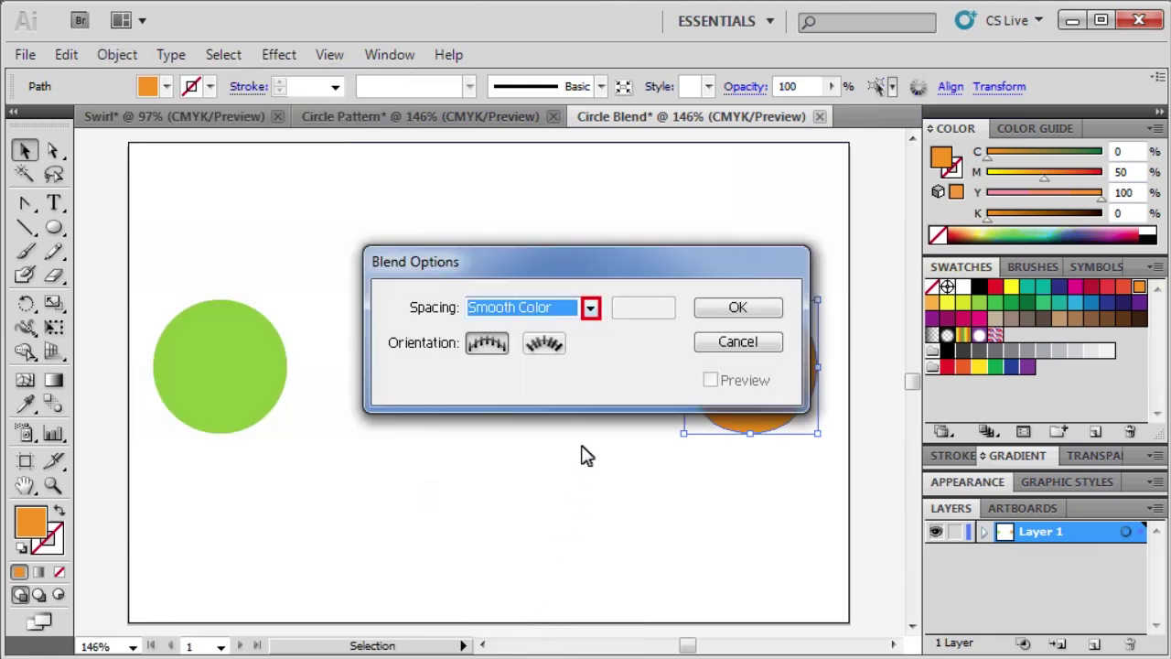
left_click(590, 308)
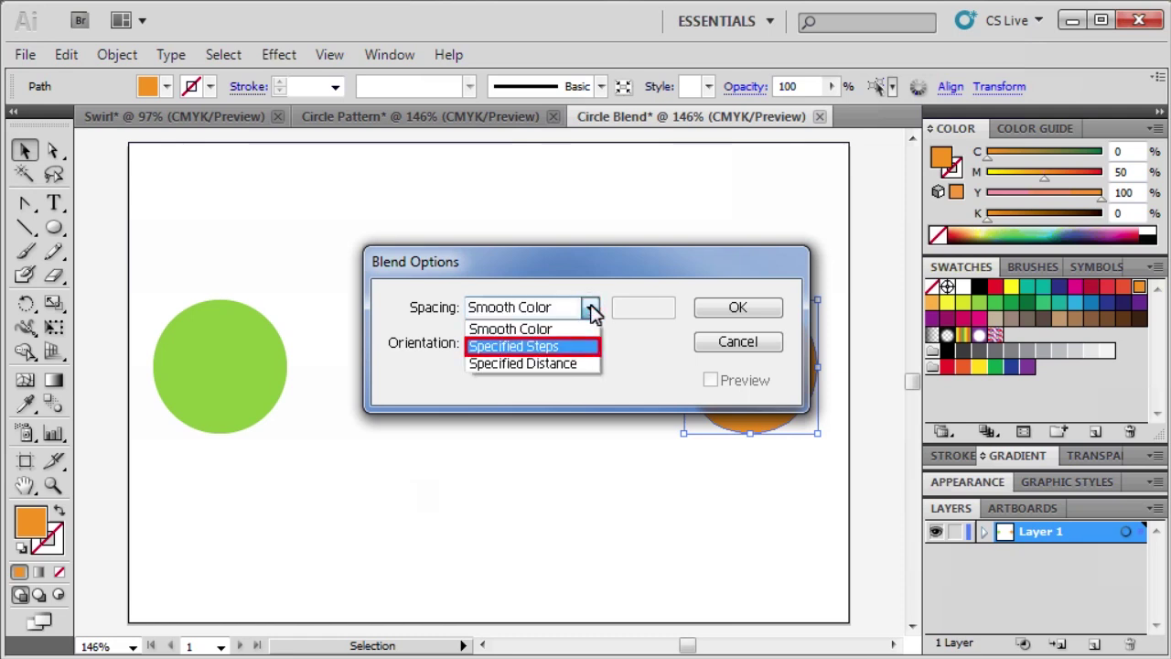
left_click(554, 345)
type("2")
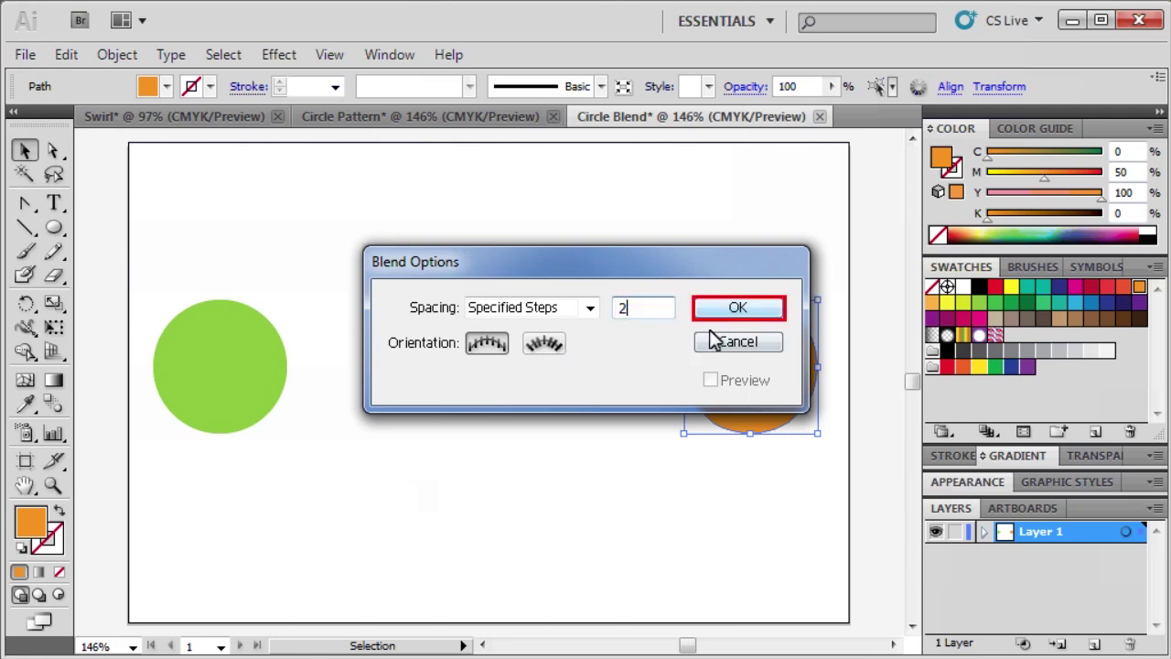
left_click(742, 307)
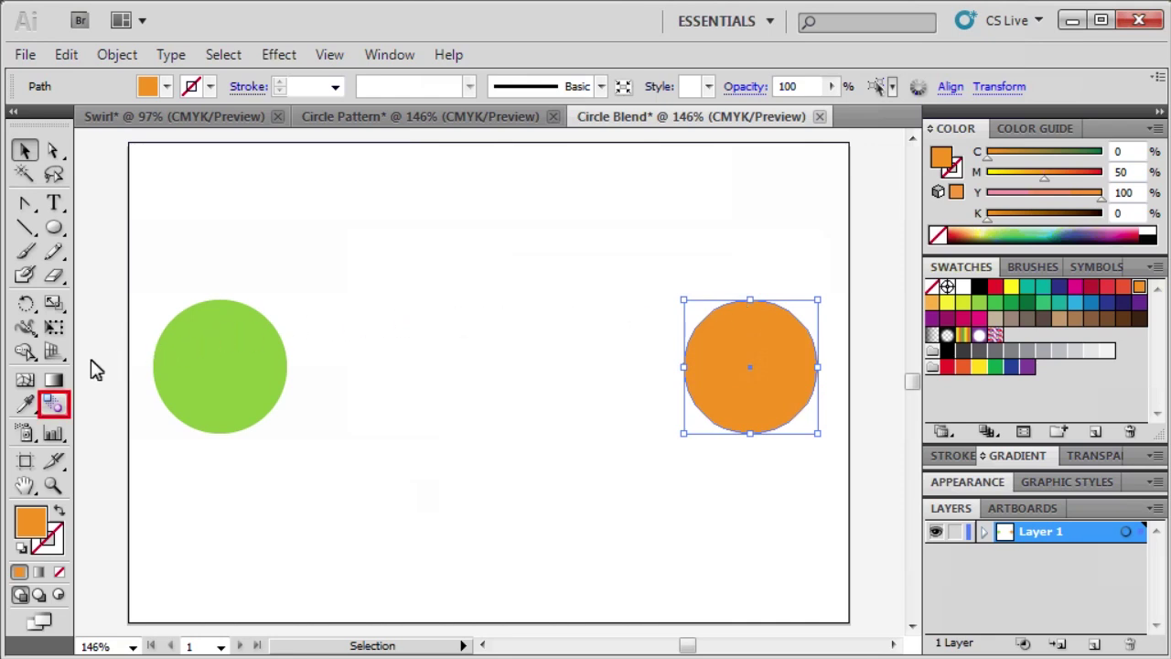
Step: Blend from the green circle to the orange circle with the Blend tool
left_click(53, 404)
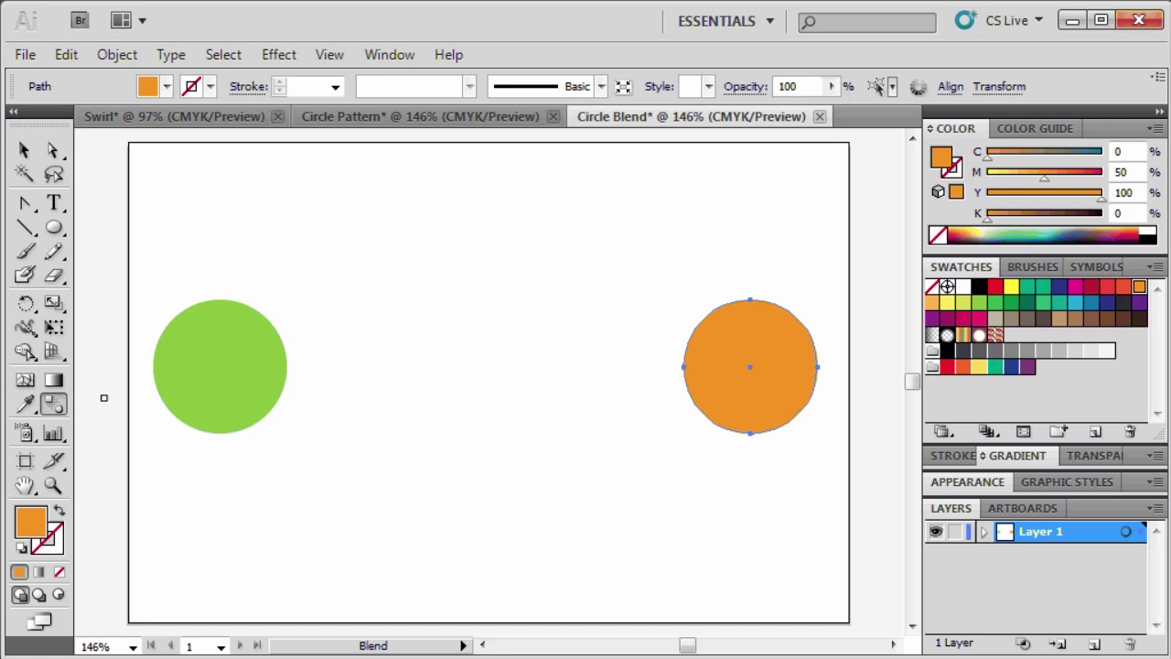
left_click(187, 380)
left_click(734, 365)
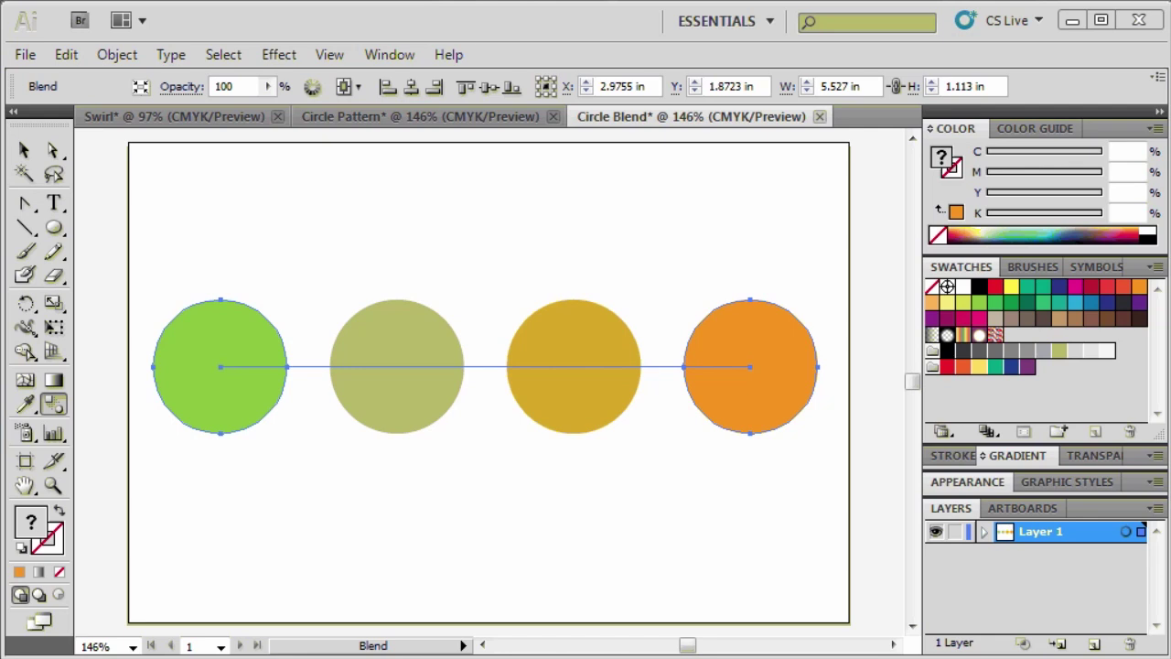
key("ctrl+alt+shift+u")
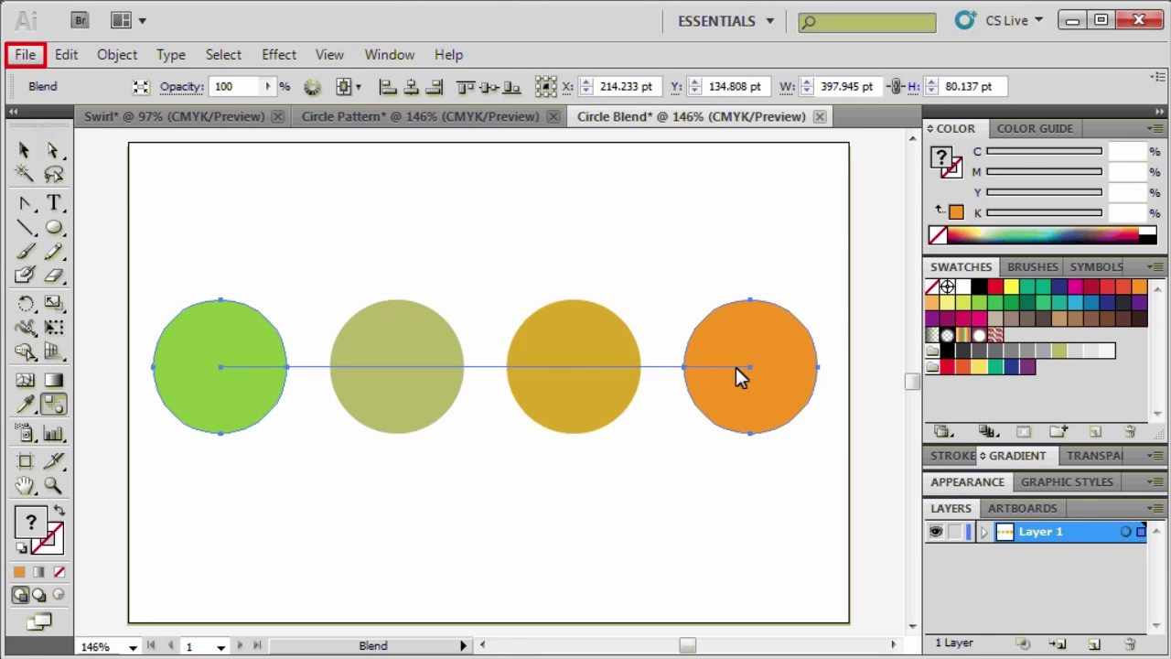
Step: Create a Print-profile Letter document (8.5 × 11 in) with units set to inches
left_click(22, 55)
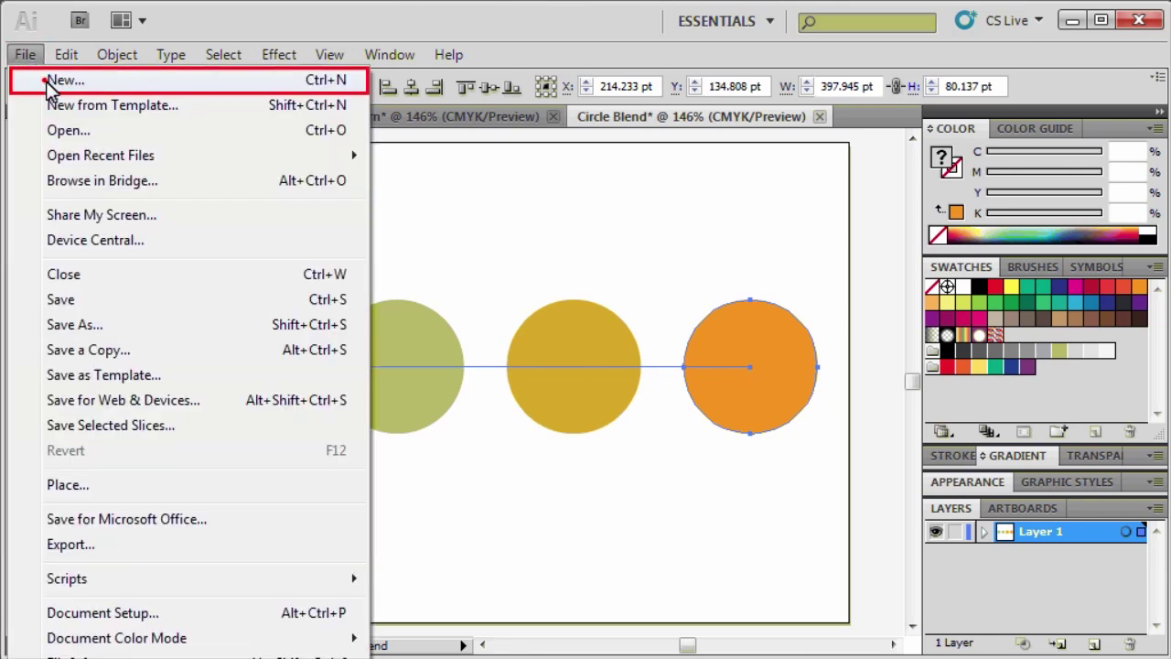
left_click(47, 81)
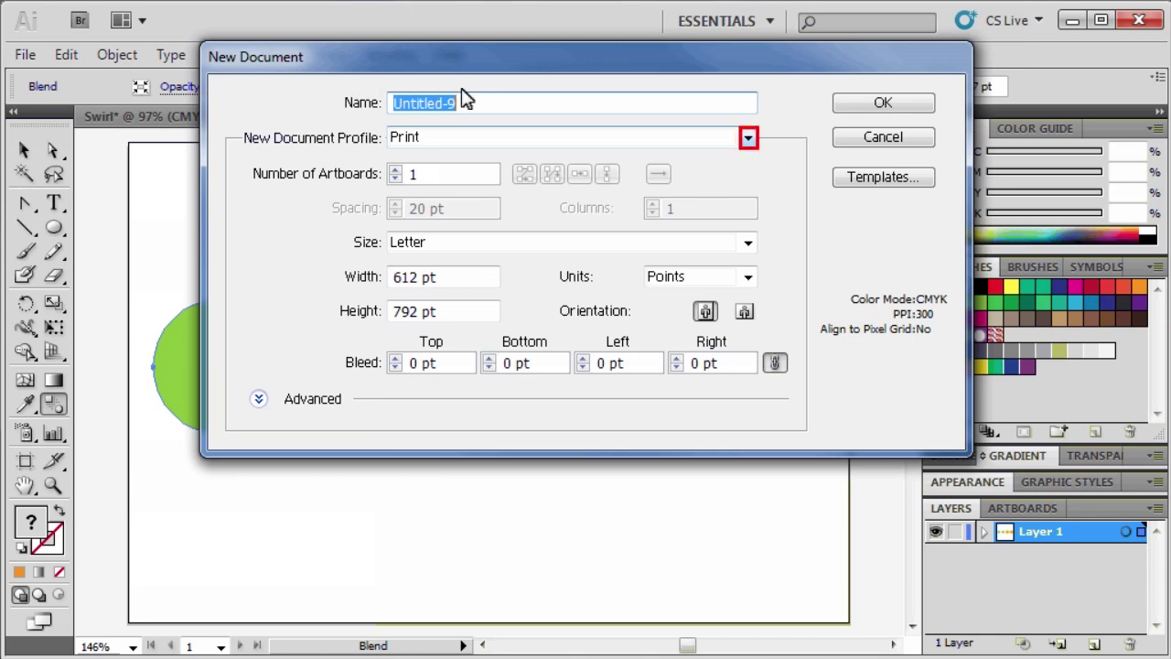
left_click(749, 137)
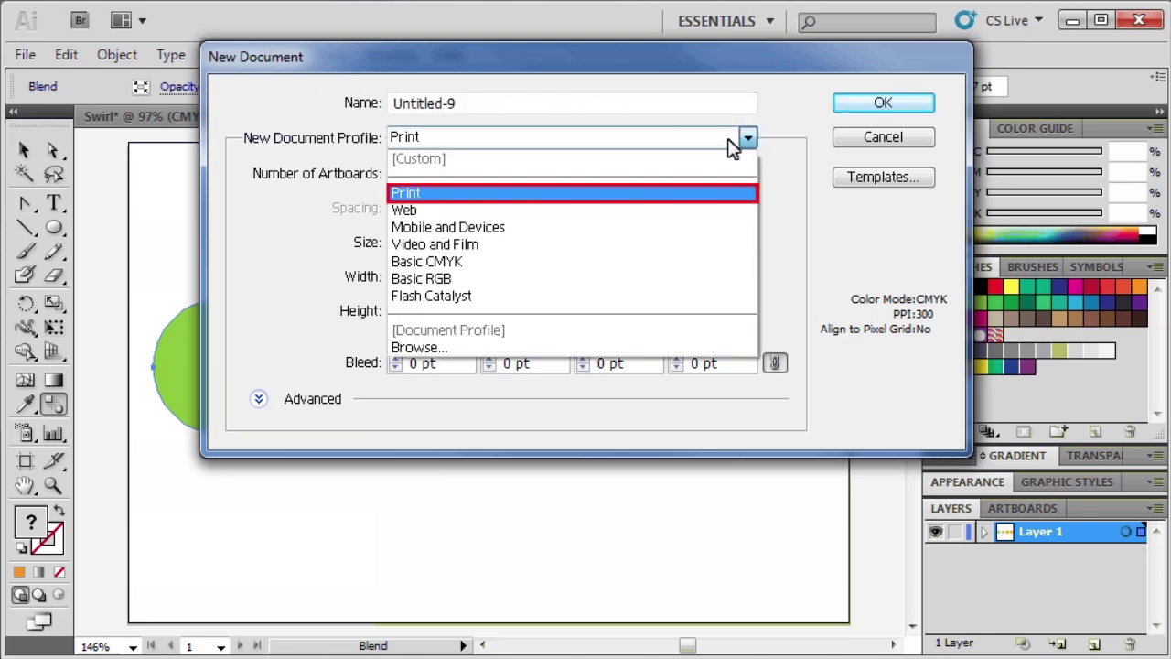
left_click(405, 194)
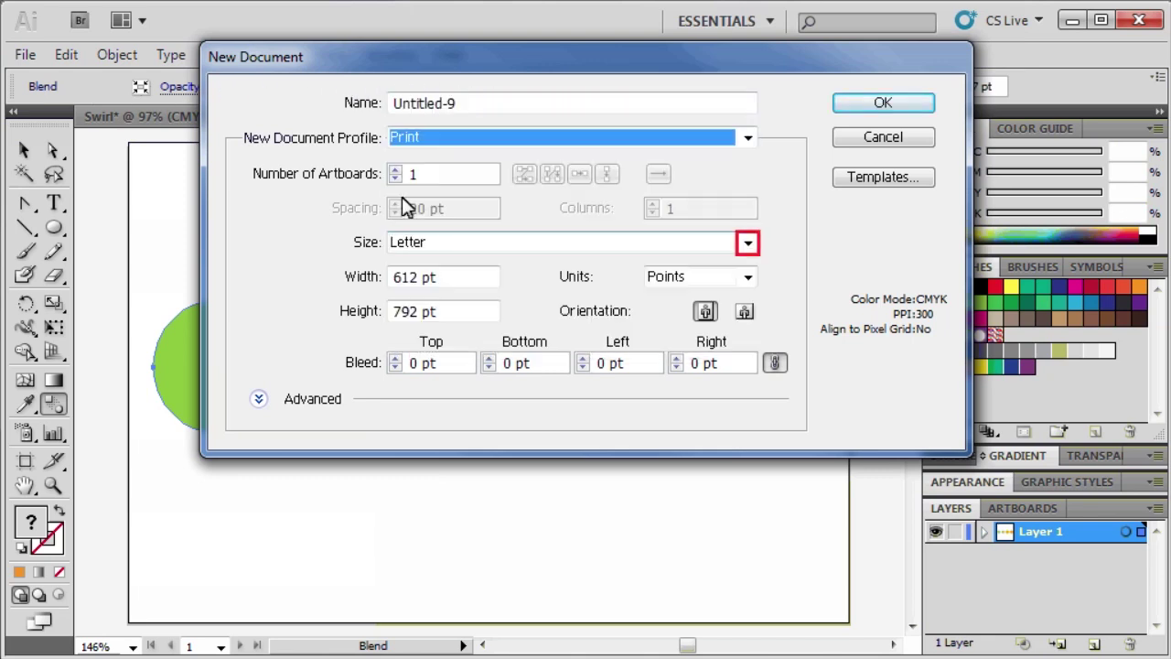
left_click(749, 243)
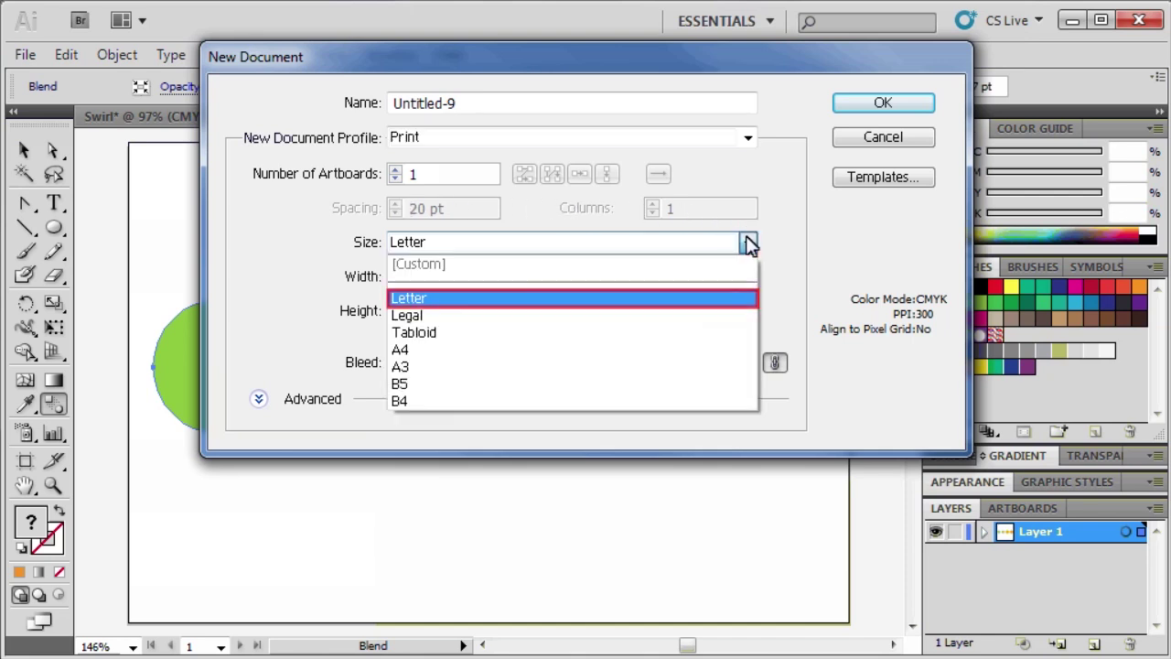
left_click(426, 300)
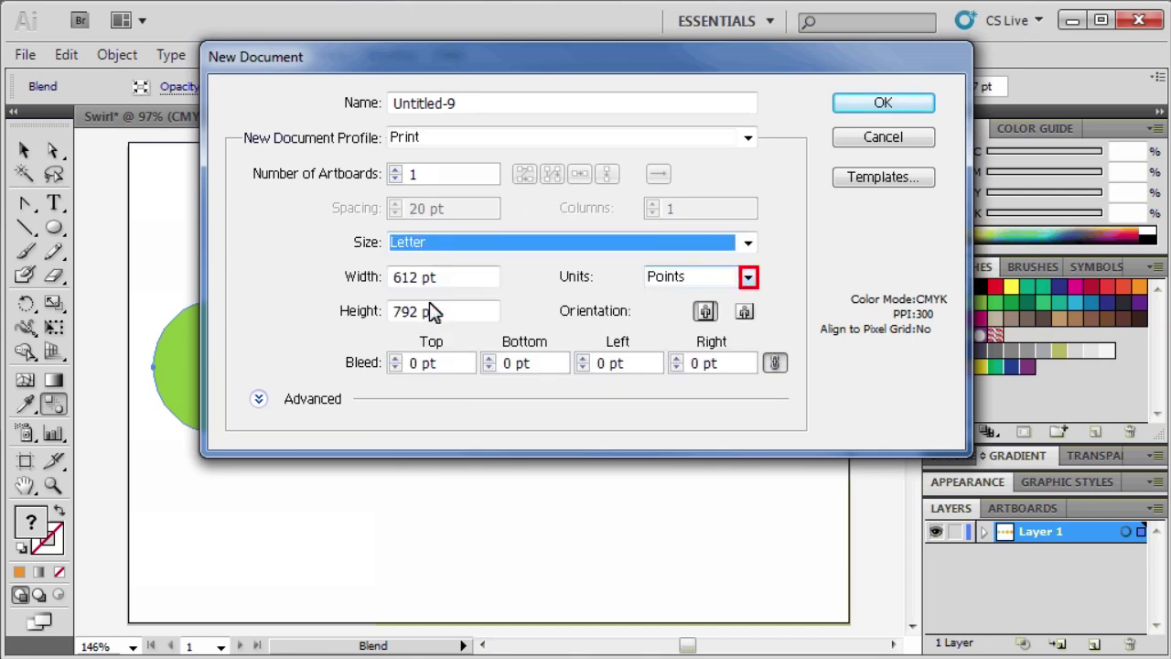
left_click(749, 276)
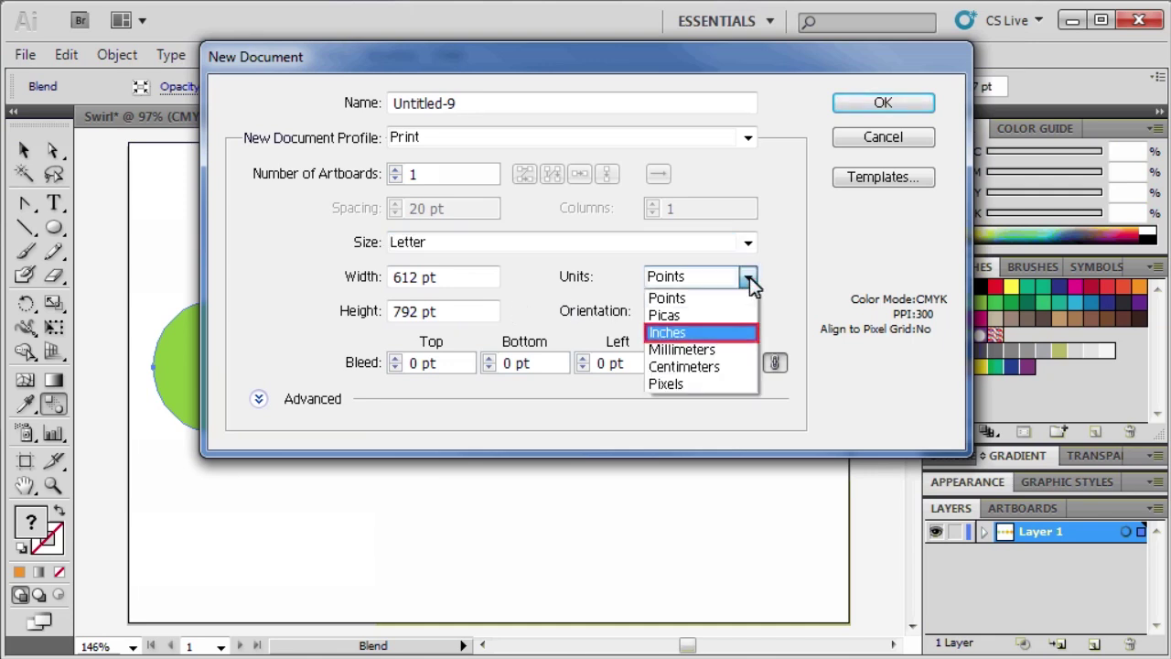
left_click(672, 331)
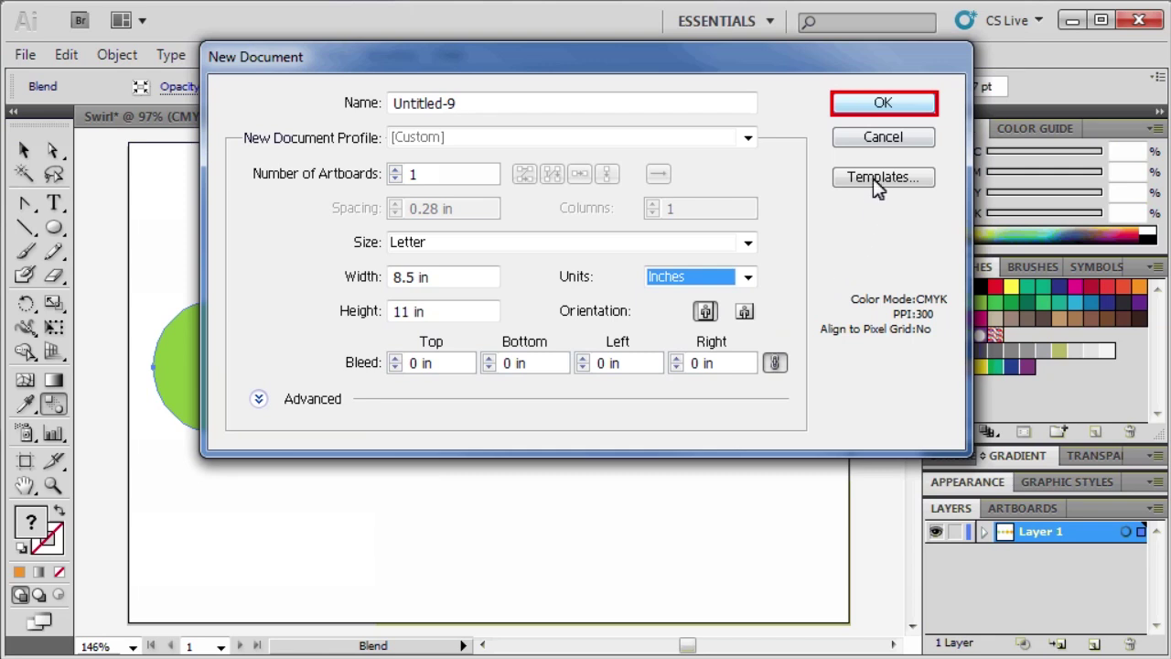
left_click(882, 104)
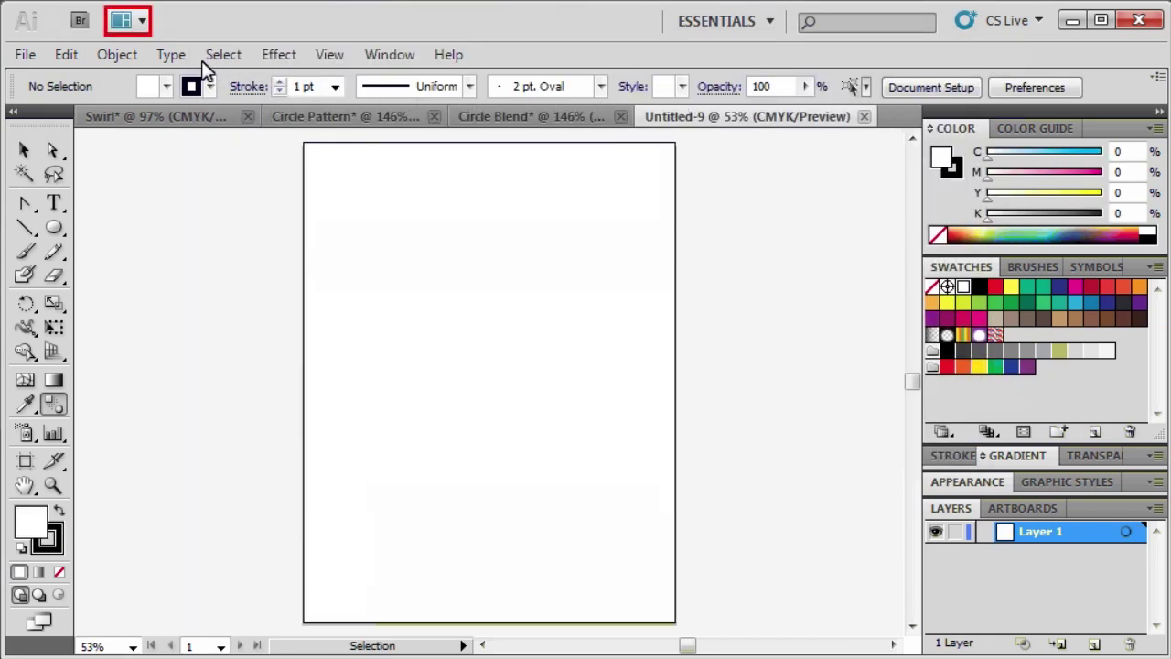
Step: Tile all documents in a grid, then copy the swirl, concentric circles and blend into Untitled-9
left_click(147, 27)
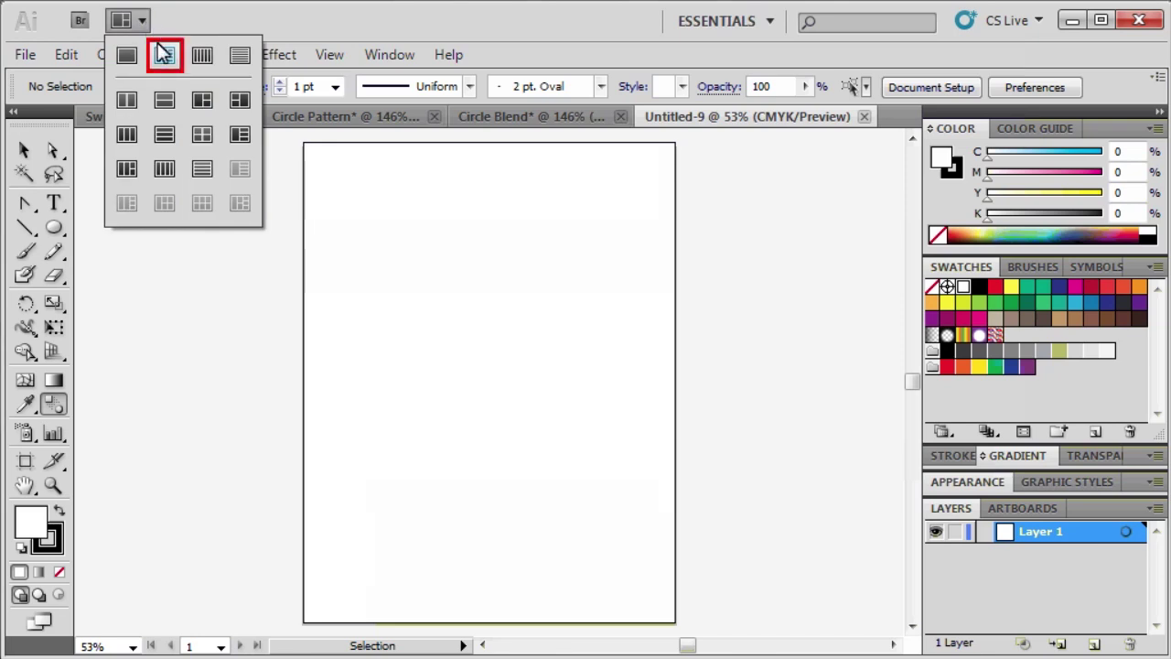
left_click(163, 55)
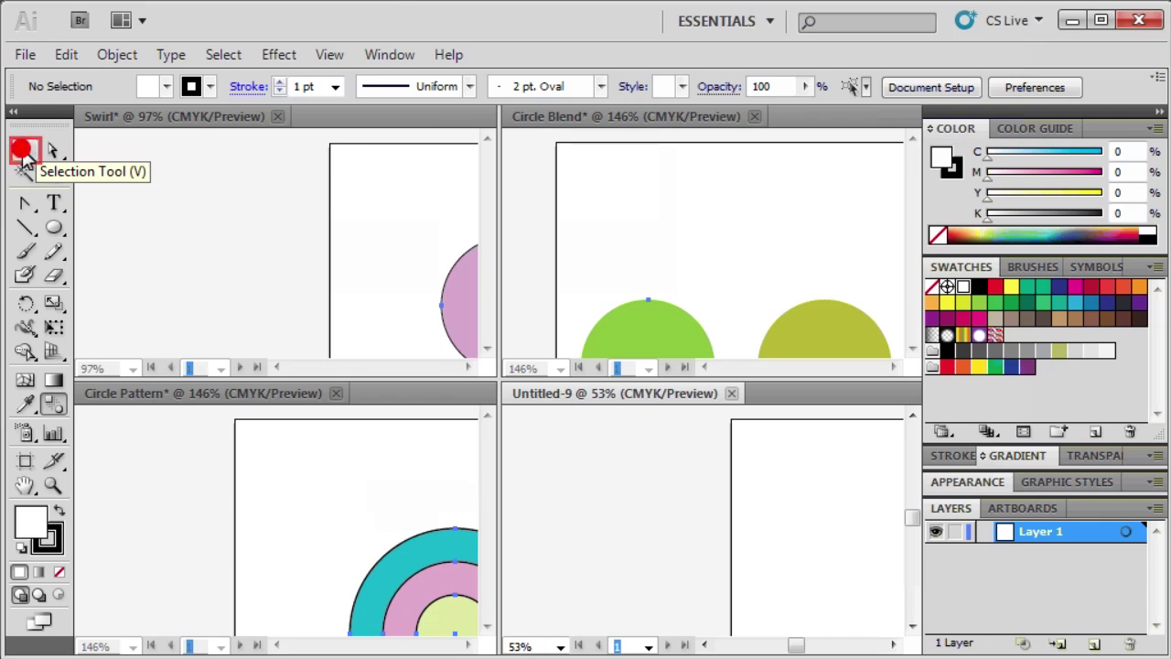
left_click(247, 167)
left_click_drag(458, 308, 780, 485)
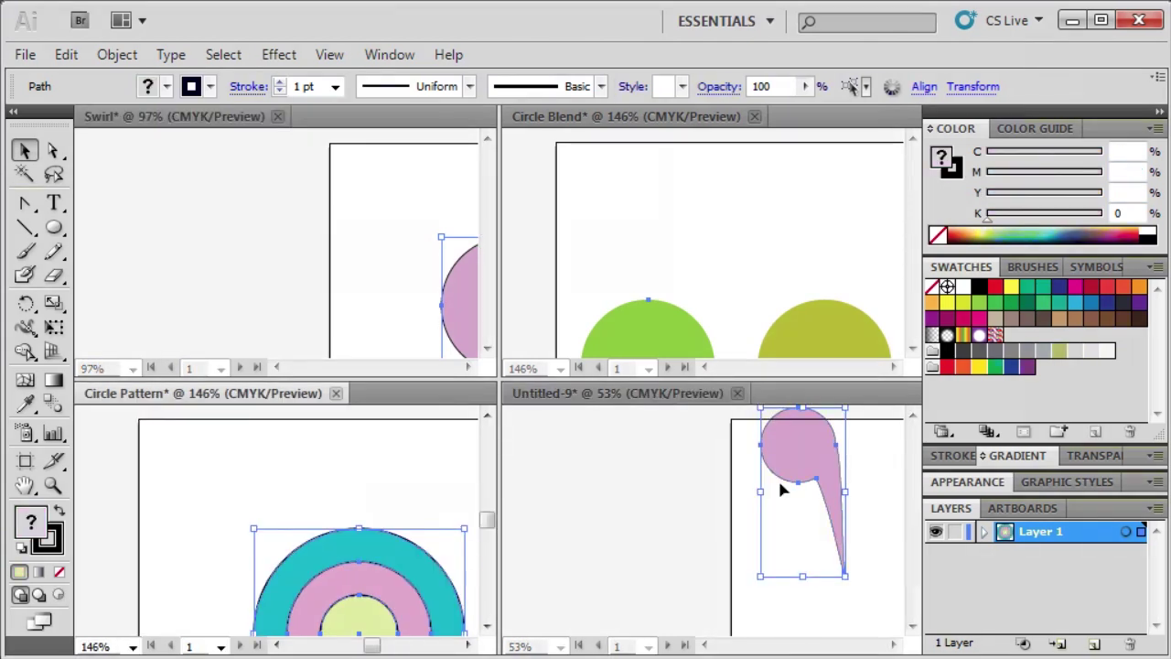
left_click_drag(411, 557, 683, 554)
left_click_drag(743, 582, 743, 582)
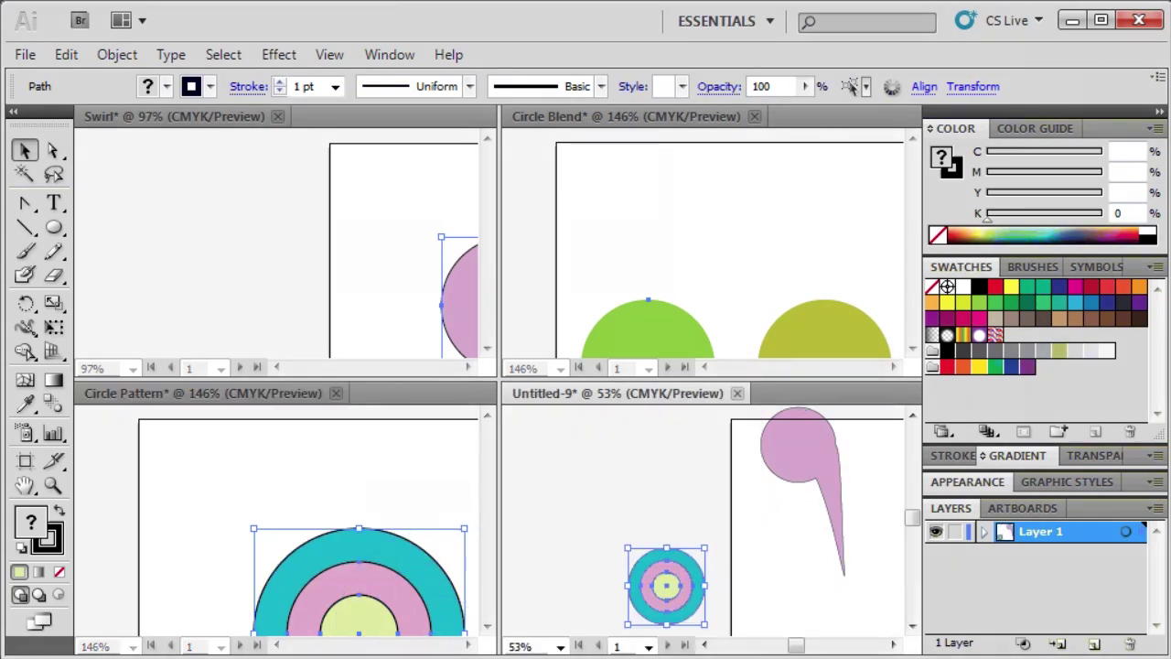
key("ctrl+Tab")
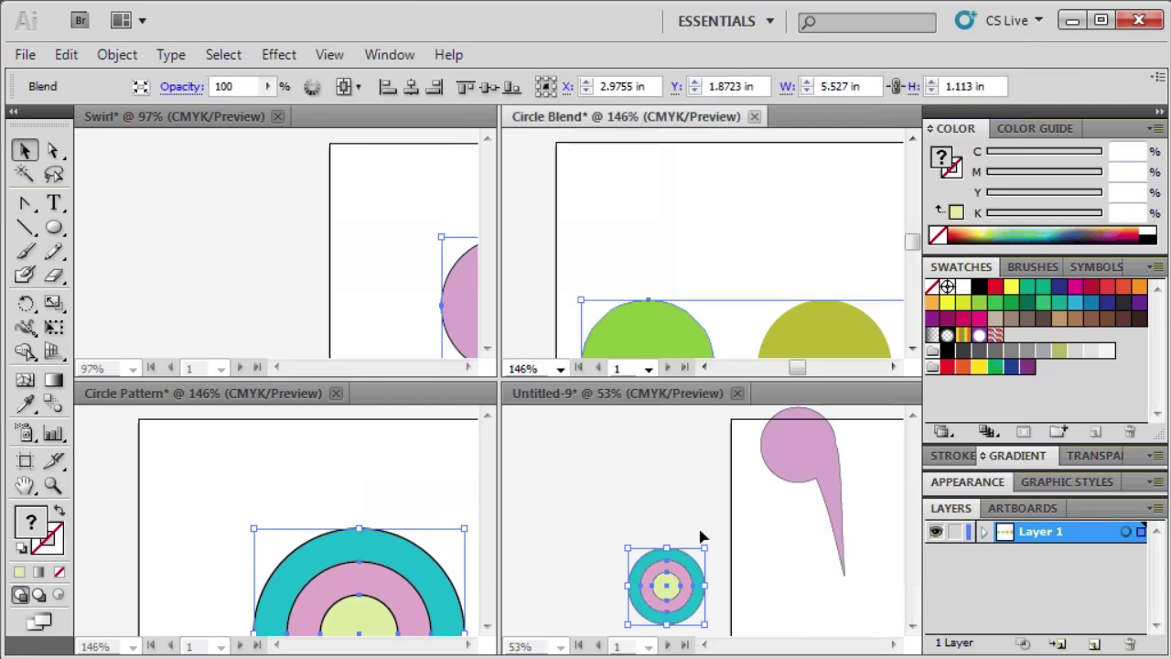
left_click_drag(676, 321, 801, 582)
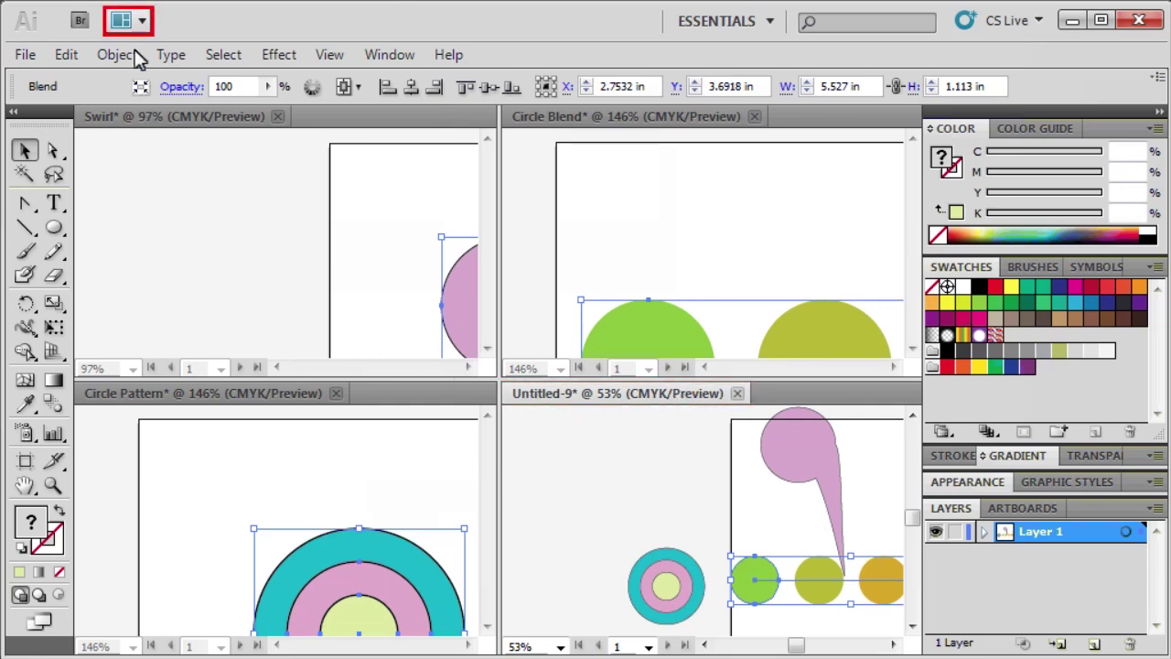
Step: Consolidate all four documents into tabs with Untitled-9 in view
left_click(134, 25)
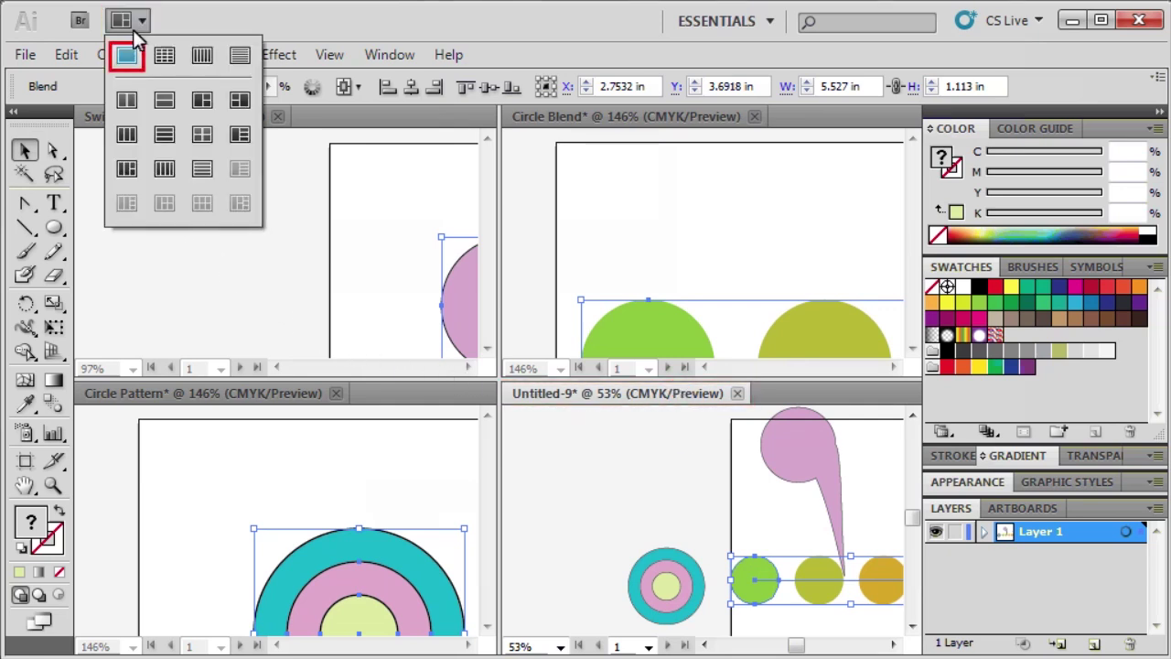
left_click(126, 57)
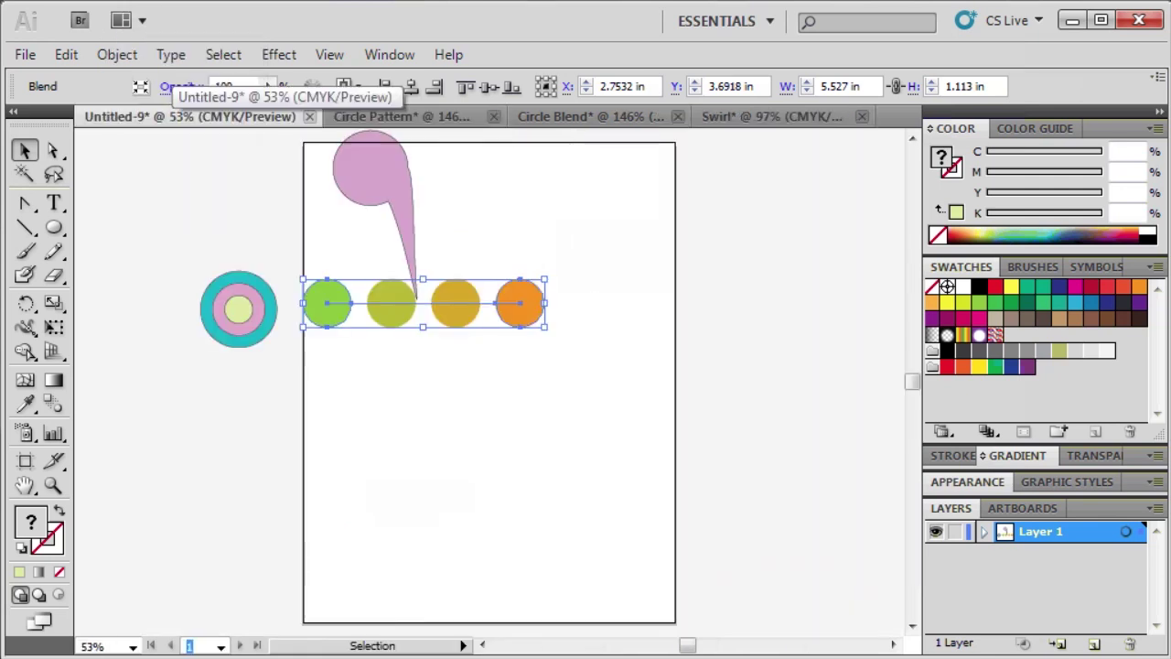